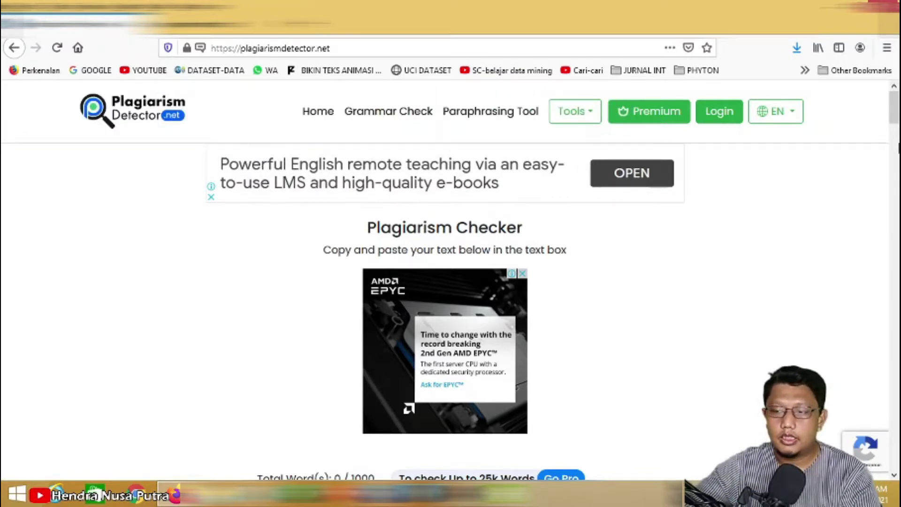
# Examine the plagiarism checker page, including its word limit, text box, URL fields, upload options and check options.
pyautogui.moveTo(897, 114); pyautogui.dragTo(872, 148)
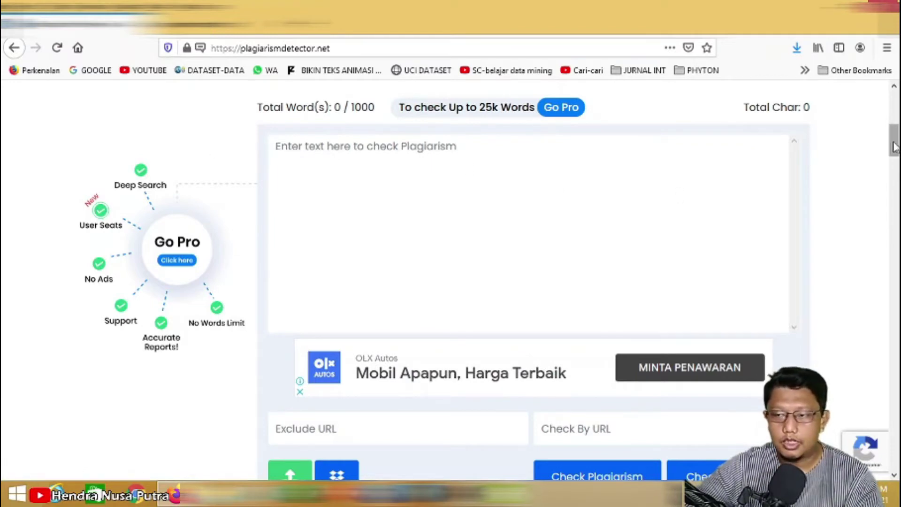
pyautogui.moveTo(894, 147)
pyautogui.mouseDown()
pyautogui.moveTo(894, 112)
pyautogui.moveTo(892, 154)
pyautogui.mouseUp()
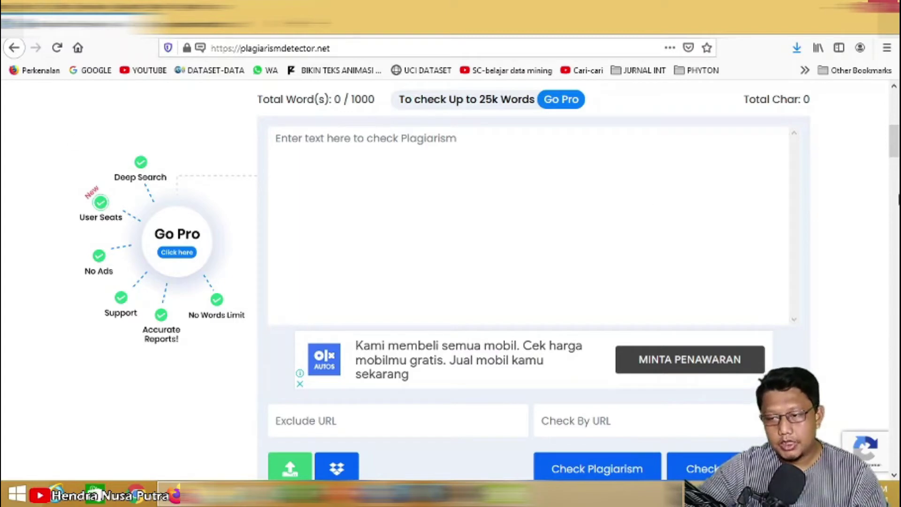
pyautogui.scroll(8, 530, 281)
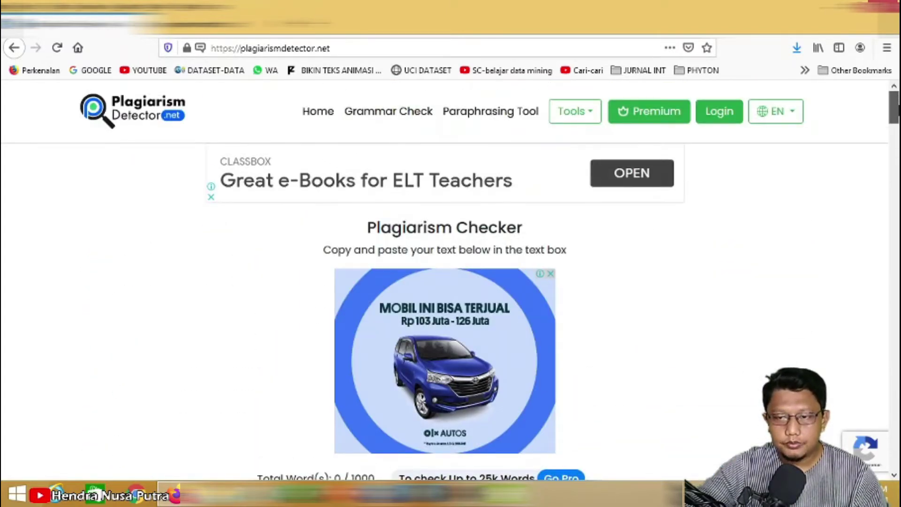
pyautogui.scroll(-8, 488, 281)
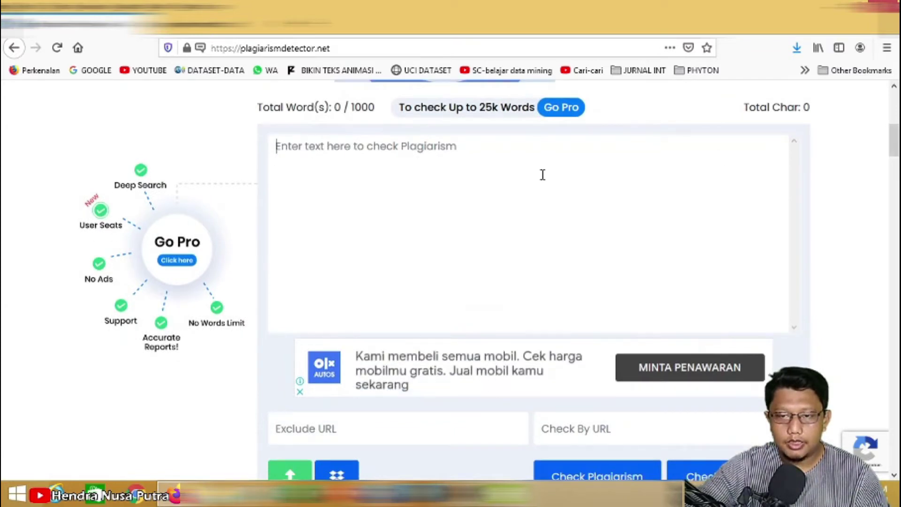
pyautogui.scroll(-2, 534, 214)
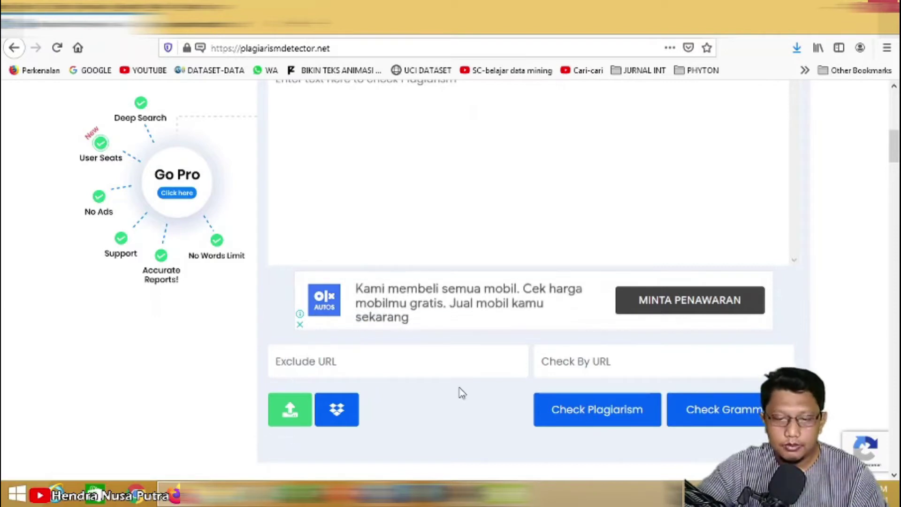
pyautogui.moveTo(893, 158)
pyautogui.mouseDown()
pyautogui.moveTo(893, 150)
pyautogui.moveTo(894, 158)
pyautogui.mouseUp()
pyautogui.scroll(2, 350, 163)
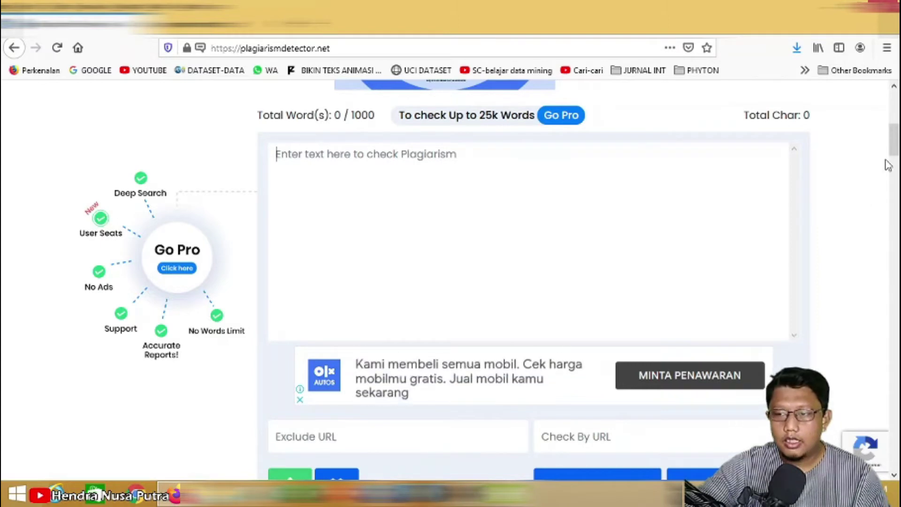
pyautogui.moveTo(893, 152)
pyautogui.mouseDown()
pyautogui.moveTo(897, 109)
pyautogui.moveTo(898, 149)
pyautogui.mouseUp()
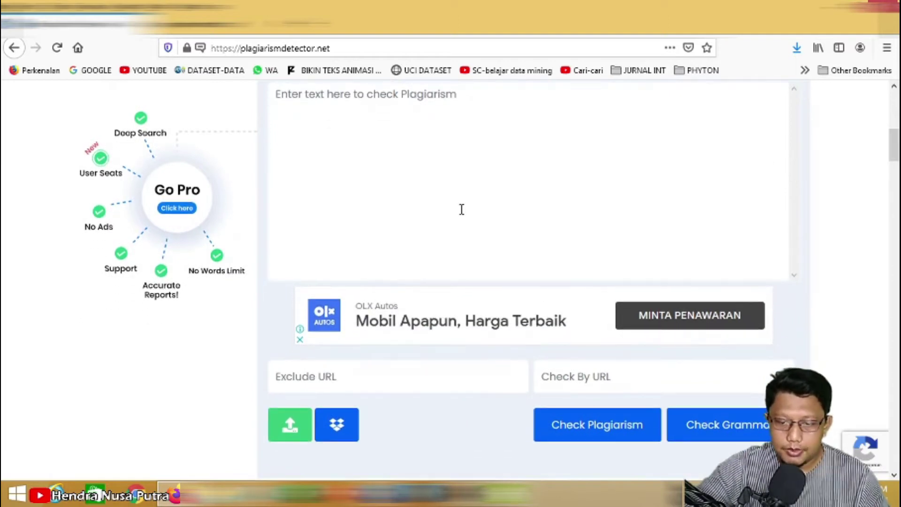
# Switch to the Word document "13 bab 1" and copy the section 1.1 body text from "Tujuan bangsa indonesia" through "dapat mempengaruhi pelayanan pasien.".
pyautogui.moveTo(379, 495)
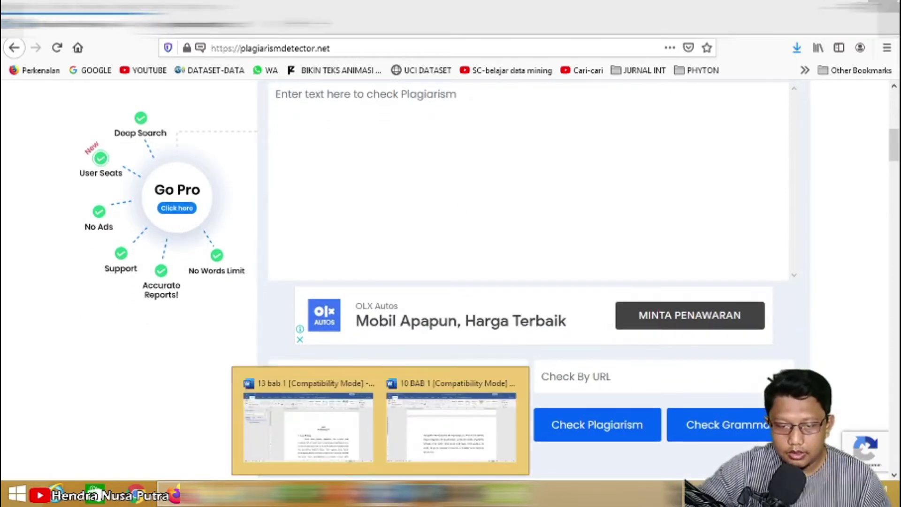
pyautogui.click(327, 428)
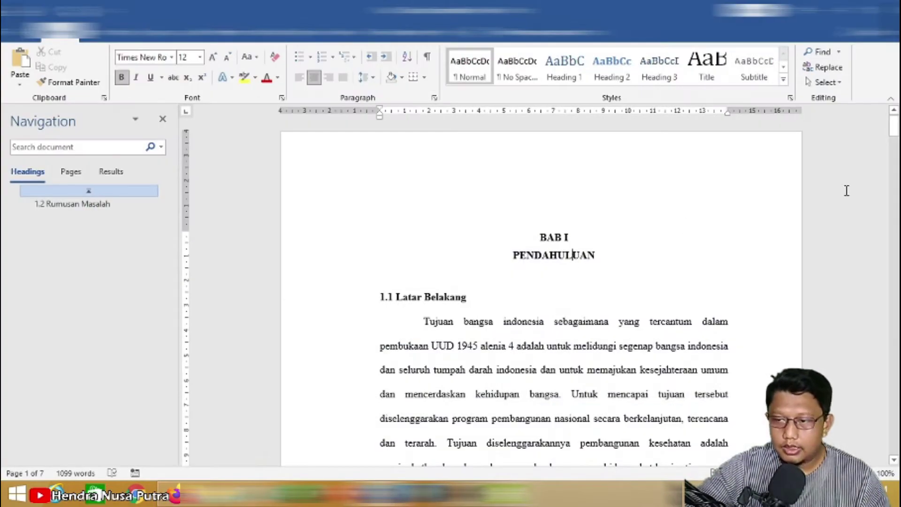
pyautogui.scroll(-2, 847, 191)
pyautogui.moveTo(897, 133); pyautogui.dragTo(897, 141)
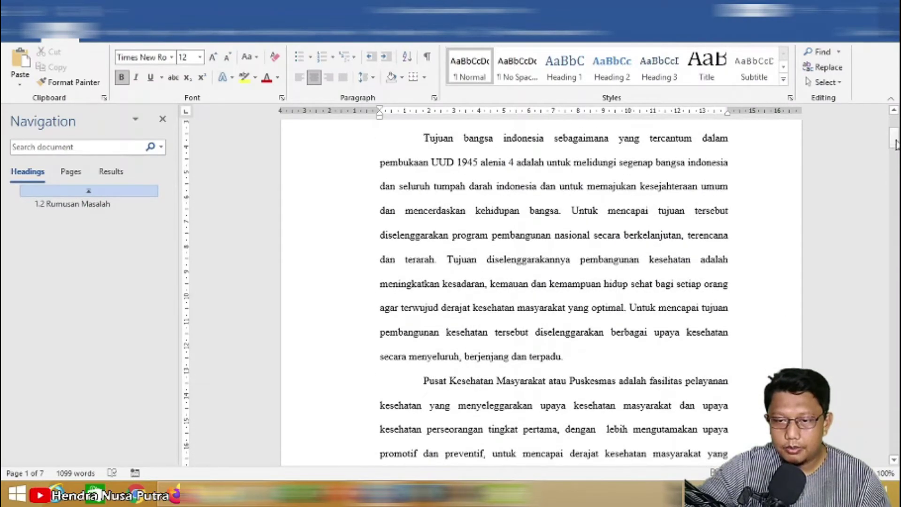
pyautogui.scroll(-3, 404, 314)
pyautogui.scroll(-4, 404, 313)
pyautogui.scroll(6, 519, 277)
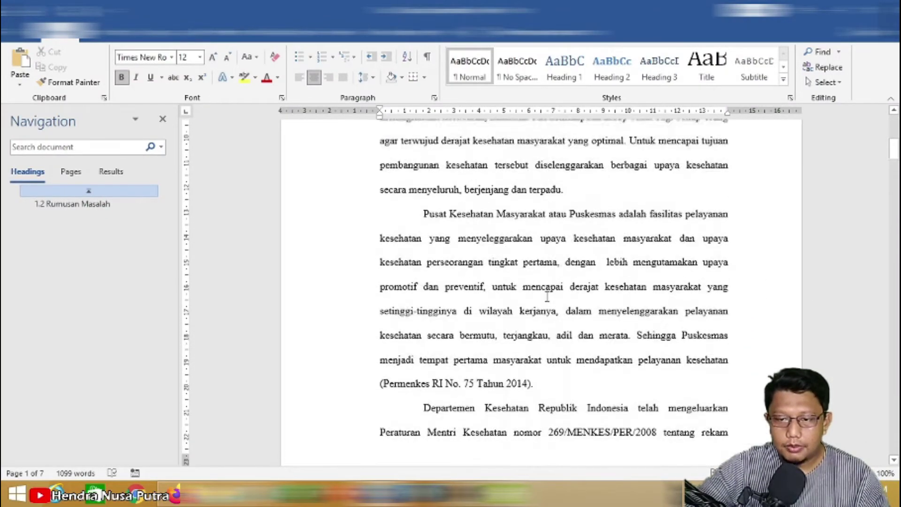
pyautogui.scroll(1, 519, 278)
pyautogui.moveTo(437, 175); pyautogui.dragTo(554, 309)
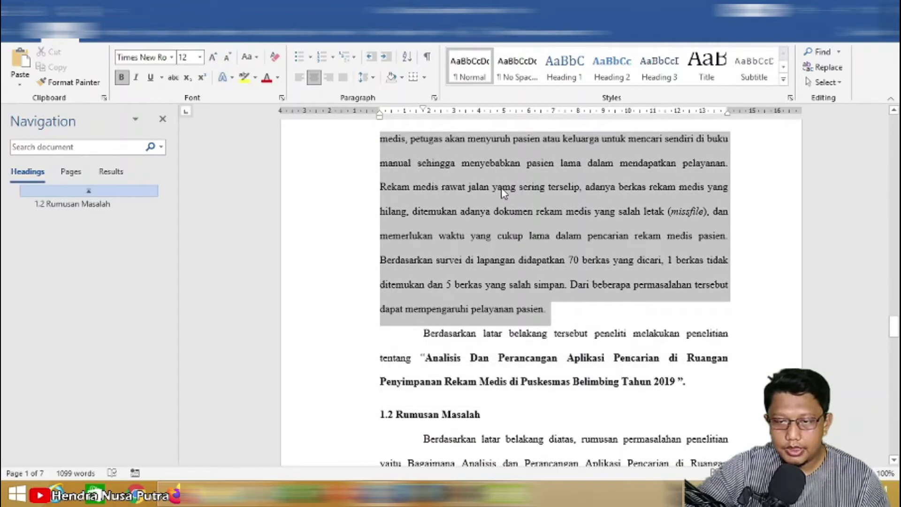
pyautogui.rightClick(518, 193)
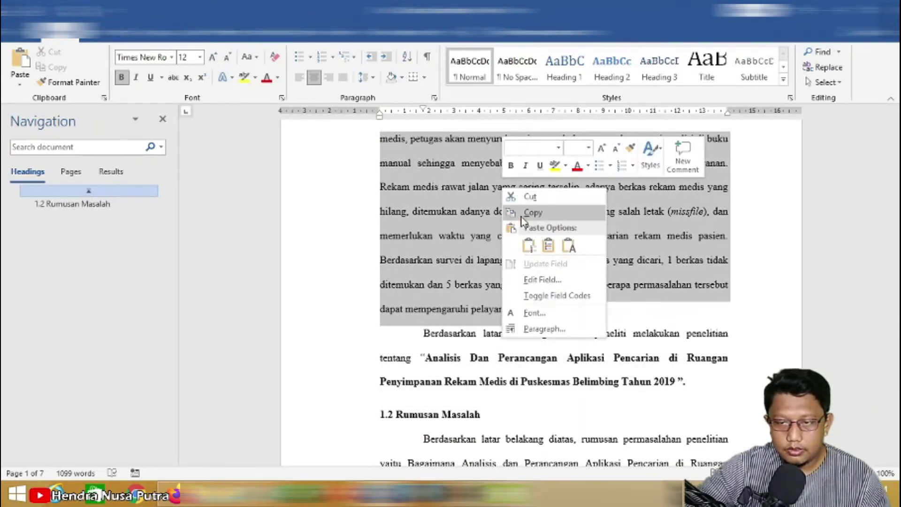
pyautogui.click(532, 210)
# Return to plagiarismdetector.net in Firefox and paste the copied background text into the plagiarism text box.
pyautogui.click(181, 496)
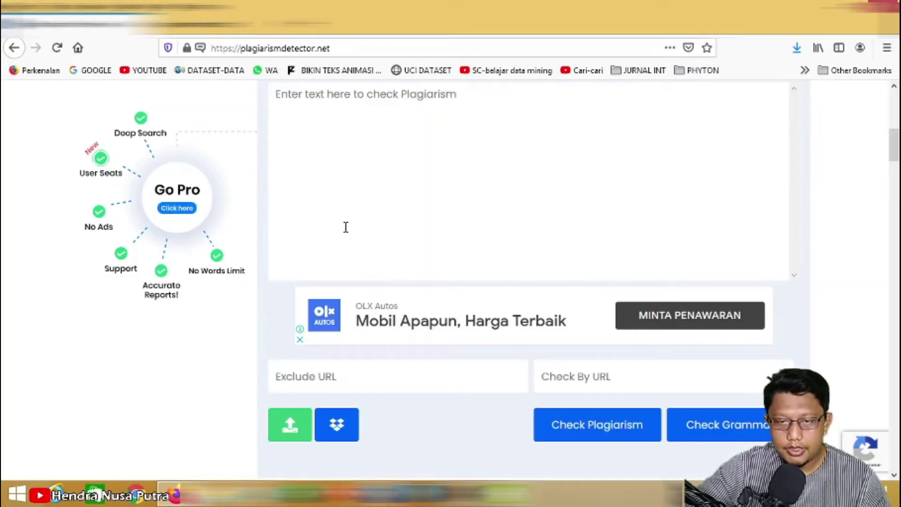
pyautogui.scroll(3, 345, 227)
pyautogui.rightClick(284, 219)
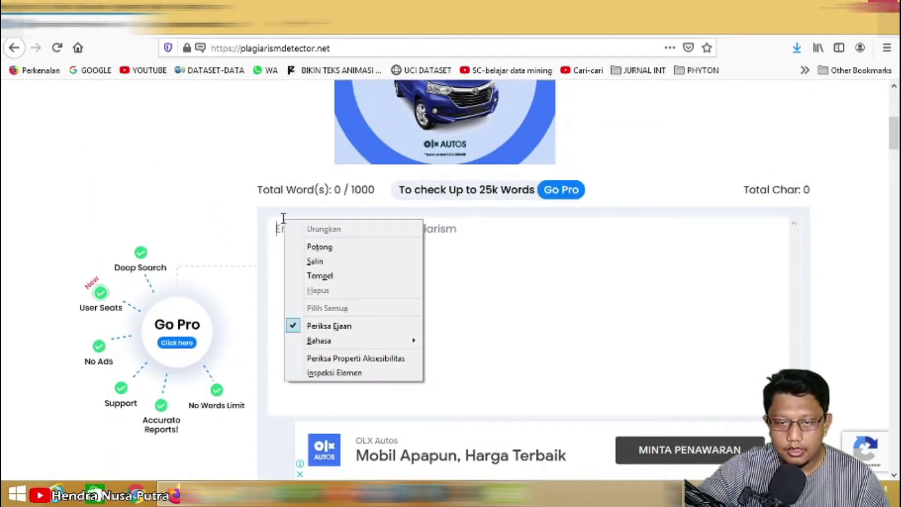
pyautogui.click(338, 277)
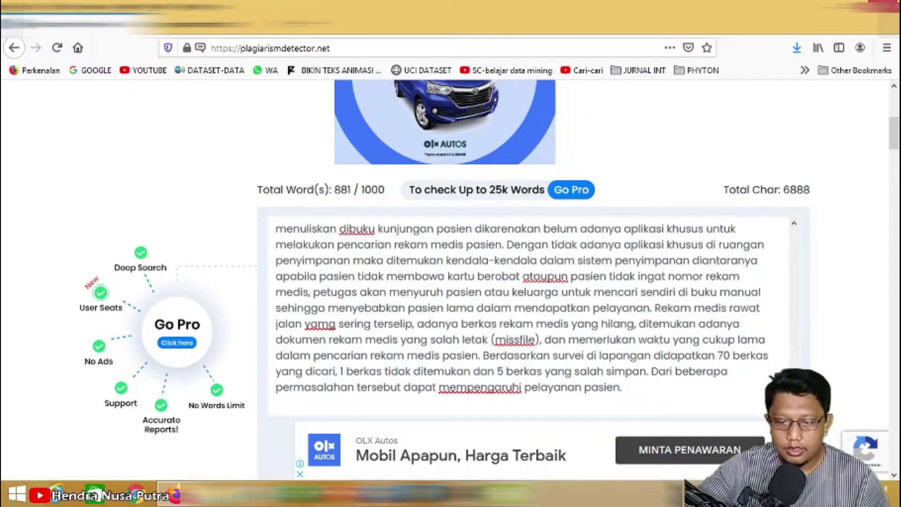
# In the Word document, copy the passage from "Berdasarkan latar belakang tersebut" through the end of the 1.3.1 Tujuan Umum paragraph.
pyautogui.moveTo(380, 497)
pyautogui.click(413, 457)
pyautogui.scroll(-3, 510, 352)
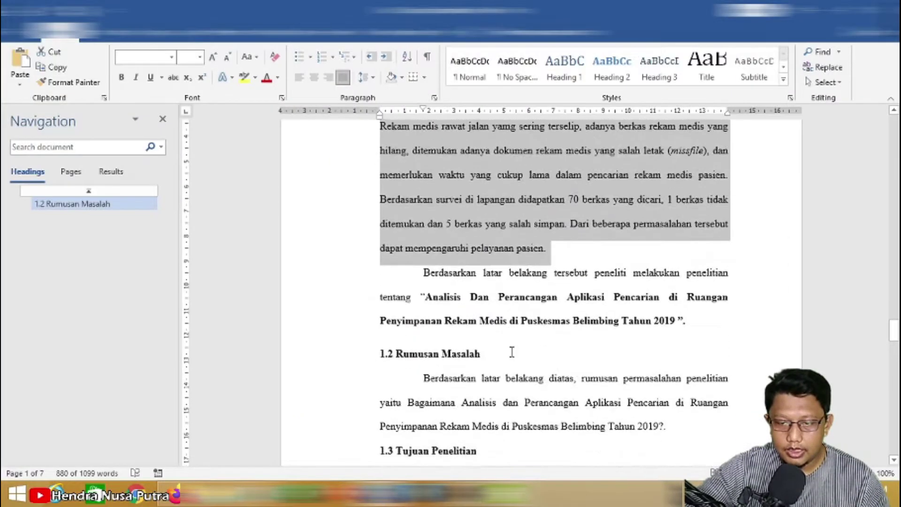
pyautogui.moveTo(426, 239); pyautogui.dragTo(490, 274)
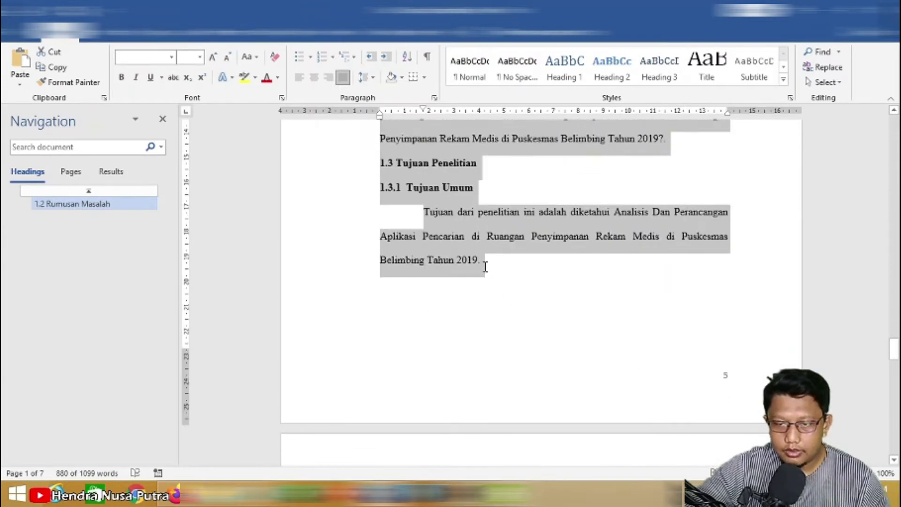
pyautogui.rightClick(446, 171)
pyautogui.click(461, 193)
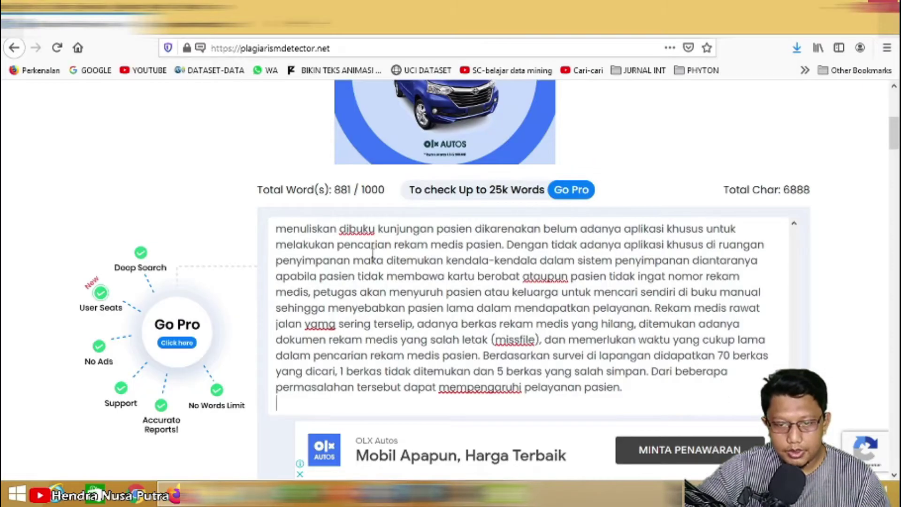
# Back in the browser, append the copied passage at the end of the text in the plagiarism text box.
pyautogui.scroll(-2, 331, 359)
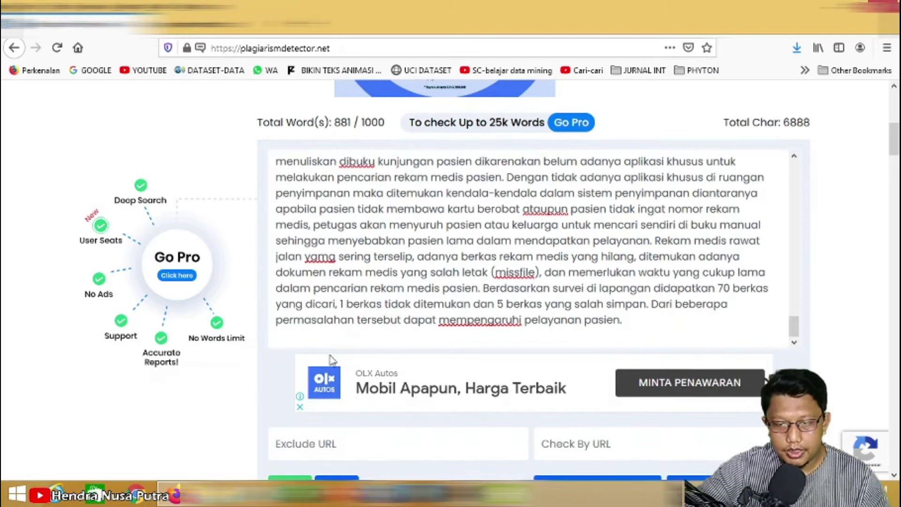
pyautogui.rightClick(304, 334)
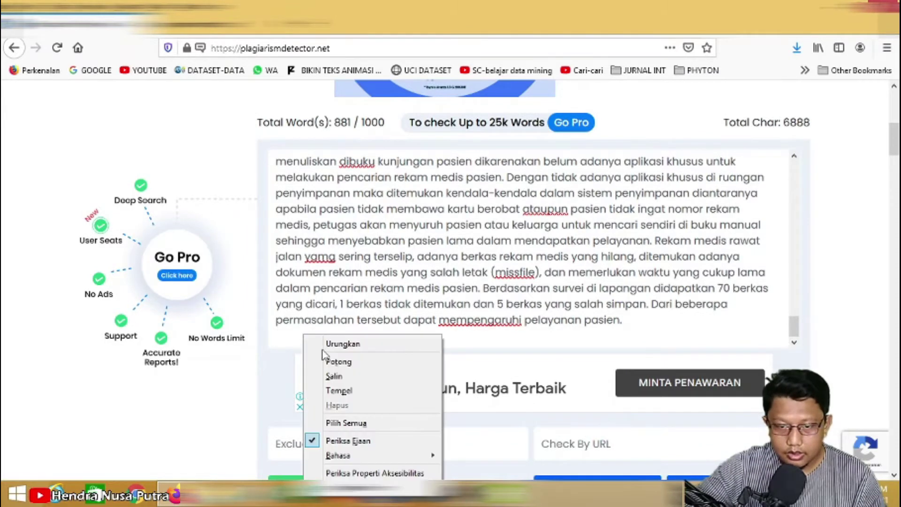
pyautogui.click(348, 391)
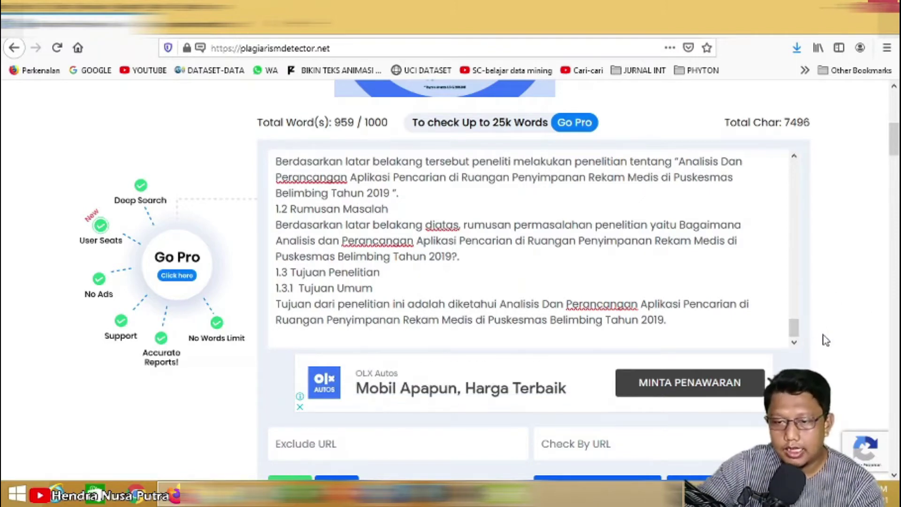
# Review the pasted text from its beginning and run the plagiarism check on it.
pyautogui.moveTo(800, 336); pyautogui.dragTo(797, 164)
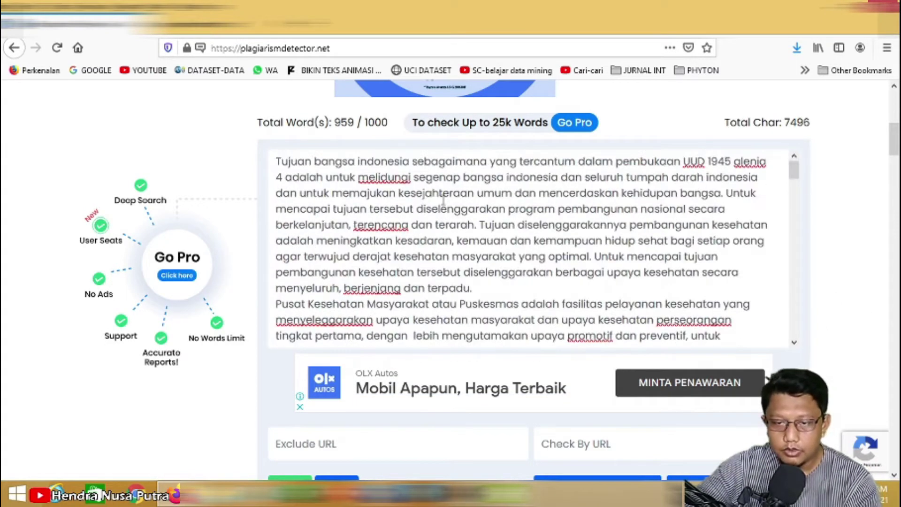
pyautogui.scroll(-4, 304, 224)
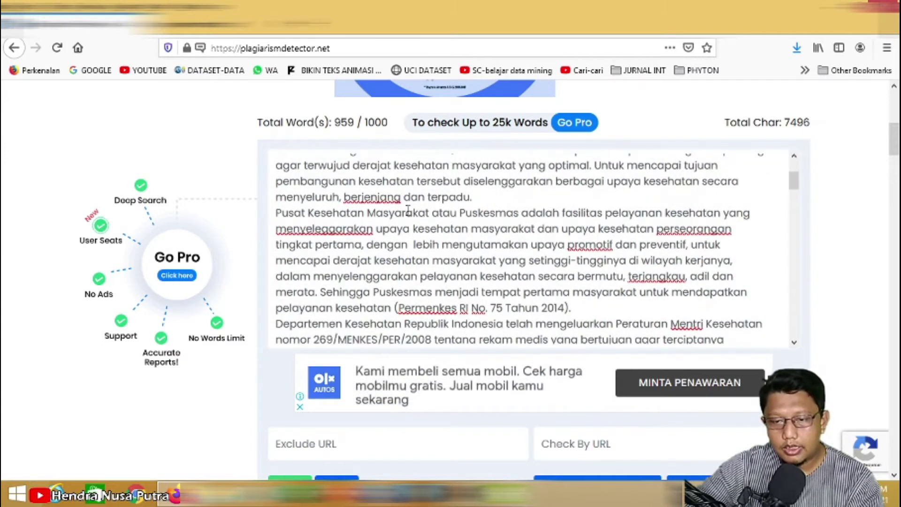
pyautogui.scroll(-2, 545, 245)
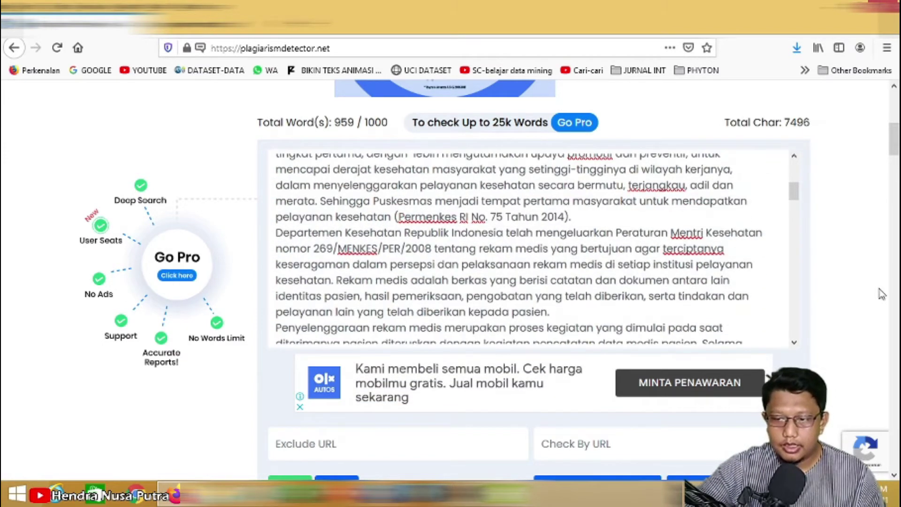
pyautogui.moveTo(896, 142); pyautogui.dragTo(897, 168)
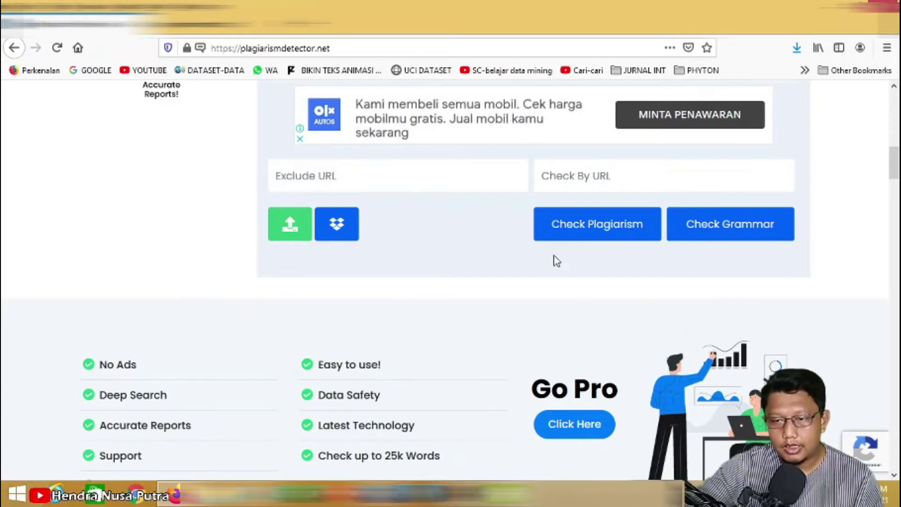
pyautogui.click(591, 228)
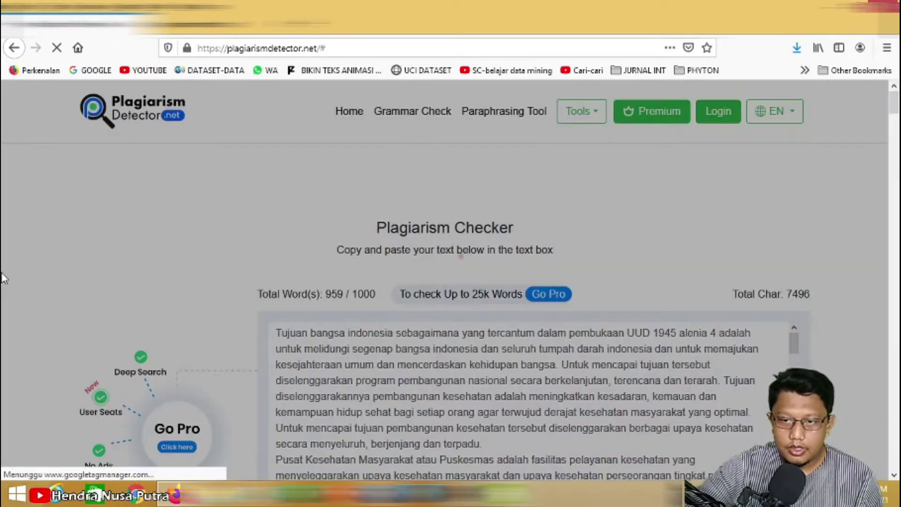
# Close the banner advertisement overlaying the page during the scan.
pyautogui.scroll(-1, 620, 267)
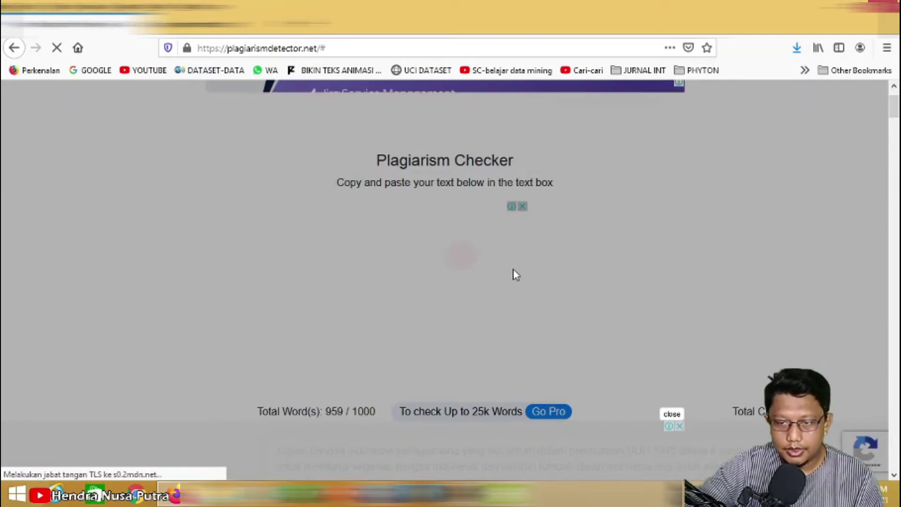
pyautogui.scroll(-6, 359, 255)
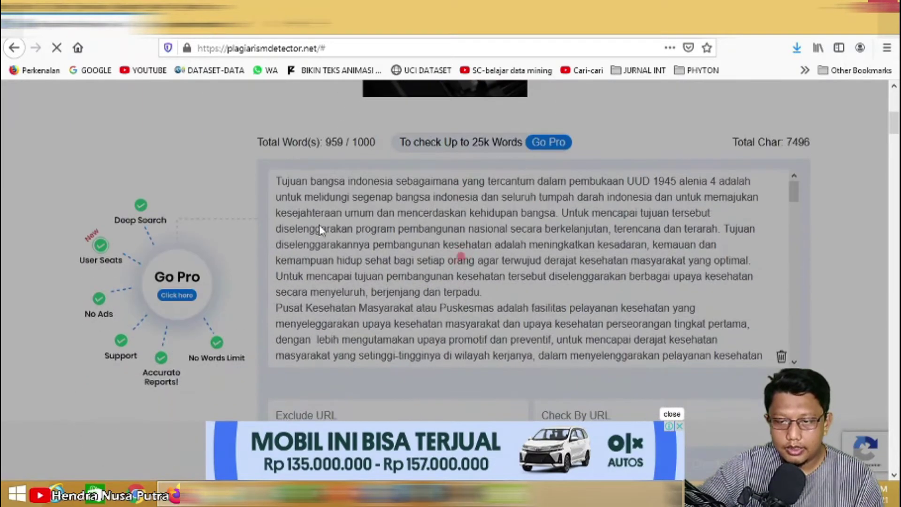
pyautogui.click(672, 415)
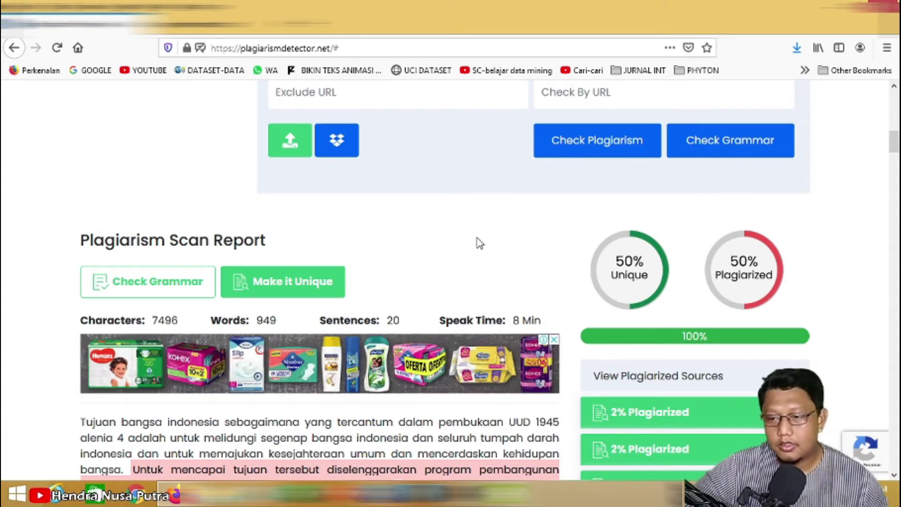
# Examine the Plagiarism Scan Report, including the unique and plagiarized percentages, the highlighted sentences and the list of plagiarized sources.
pyautogui.scroll(-2, 479, 249)
pyautogui.scroll(-1, 480, 251)
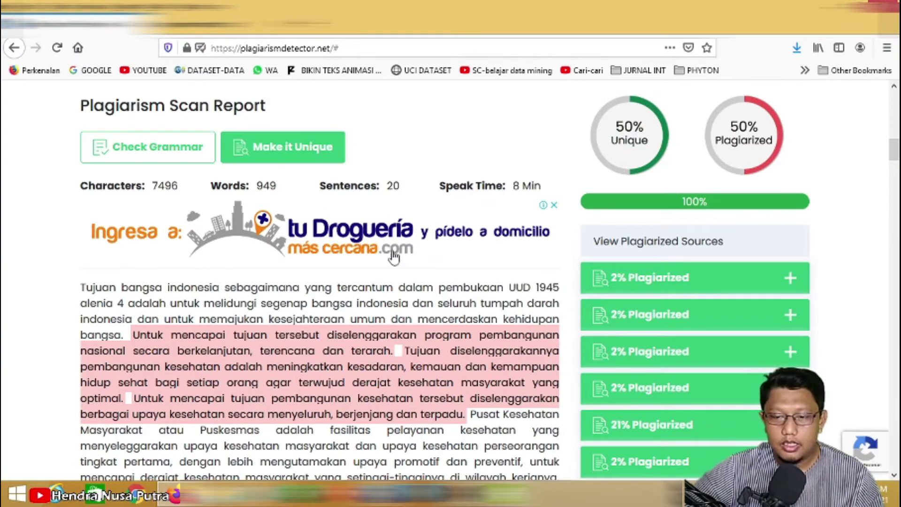
pyautogui.scroll(-1, 503, 280)
pyautogui.scroll(-5, 504, 281)
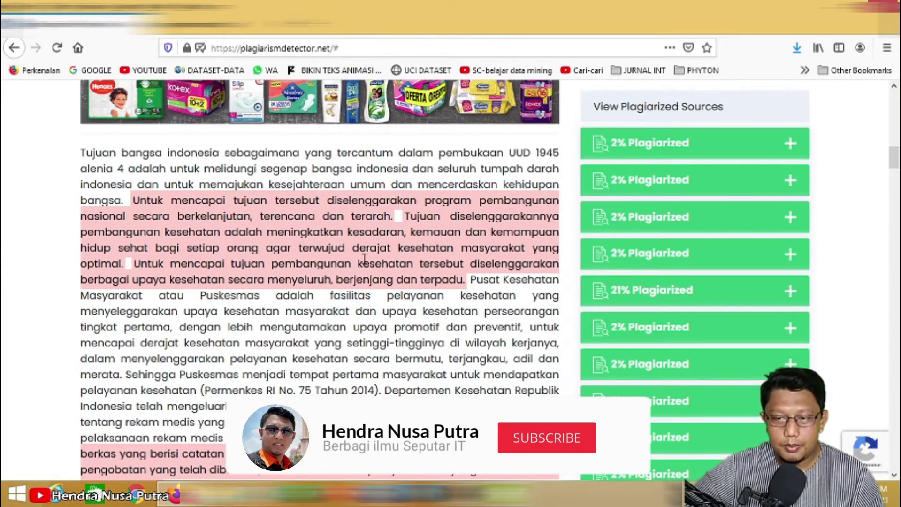
pyautogui.scroll(-15, 486, 256)
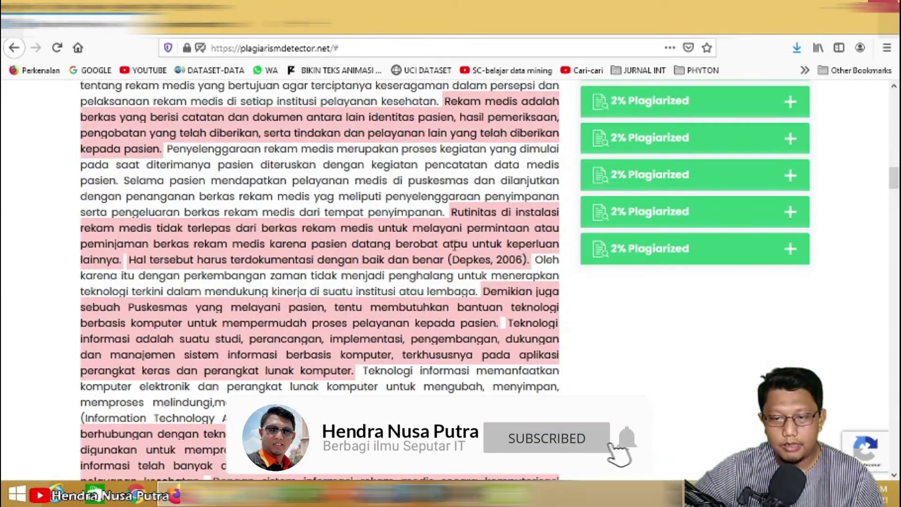
pyautogui.scroll(-11, 390, 224)
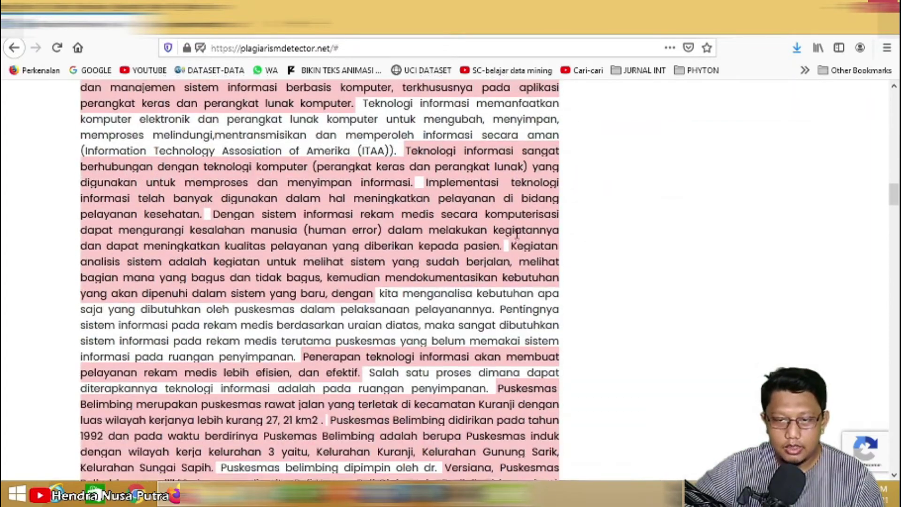
pyautogui.scroll(14, 518, 229)
pyautogui.scroll(12, 519, 229)
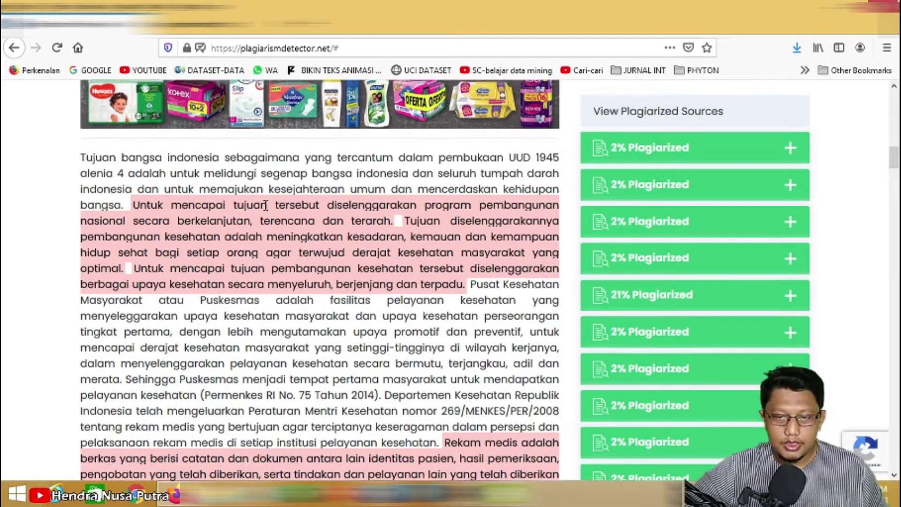
# Expand the first two entries under View Plagiarized Sources and read their matching text and source links.
pyautogui.scroll(6, 373, 239)
pyautogui.scroll(-4, 373, 239)
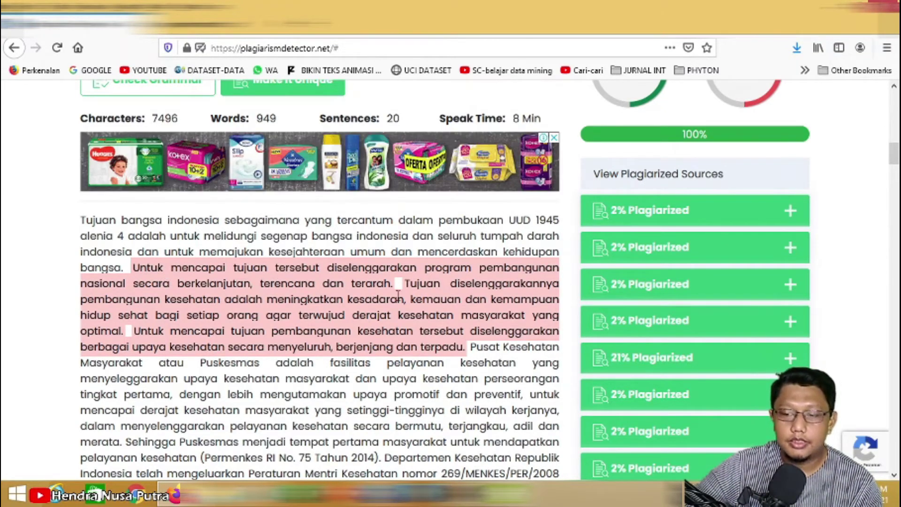
pyautogui.scroll(-3, 594, 292)
pyautogui.scroll(3, 694, 271)
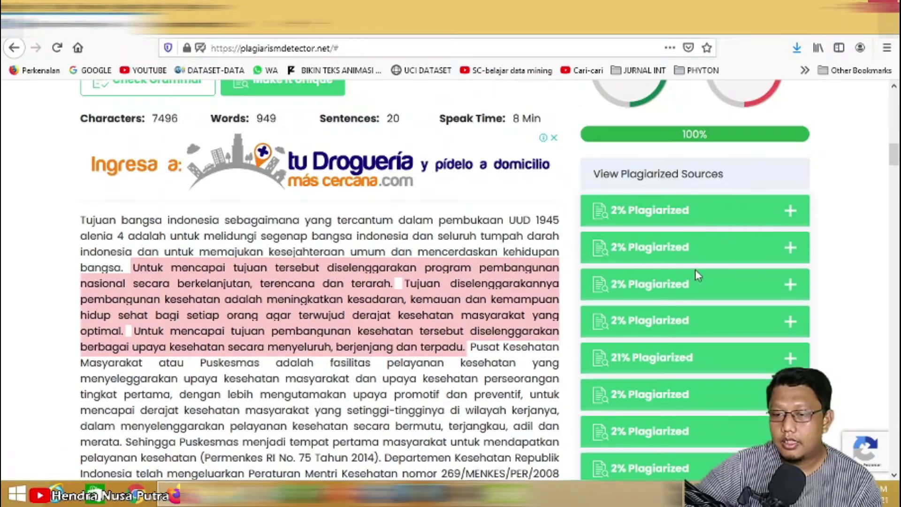
pyautogui.click(790, 211)
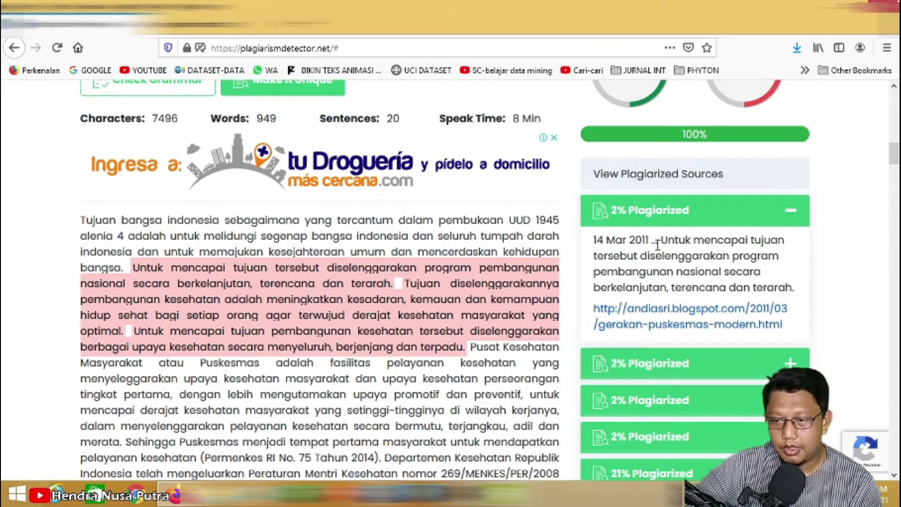
pyautogui.scroll(-3, 770, 244)
pyautogui.click(790, 232)
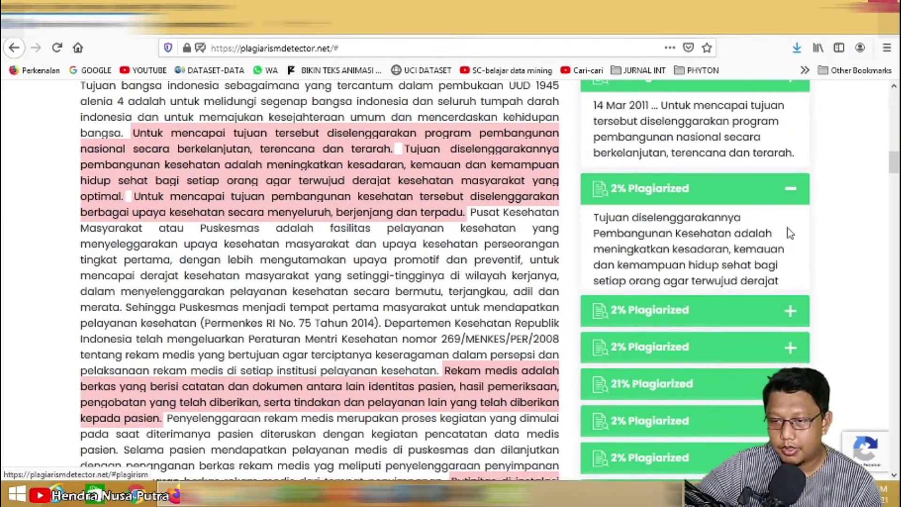
pyautogui.scroll(-3, 776, 284)
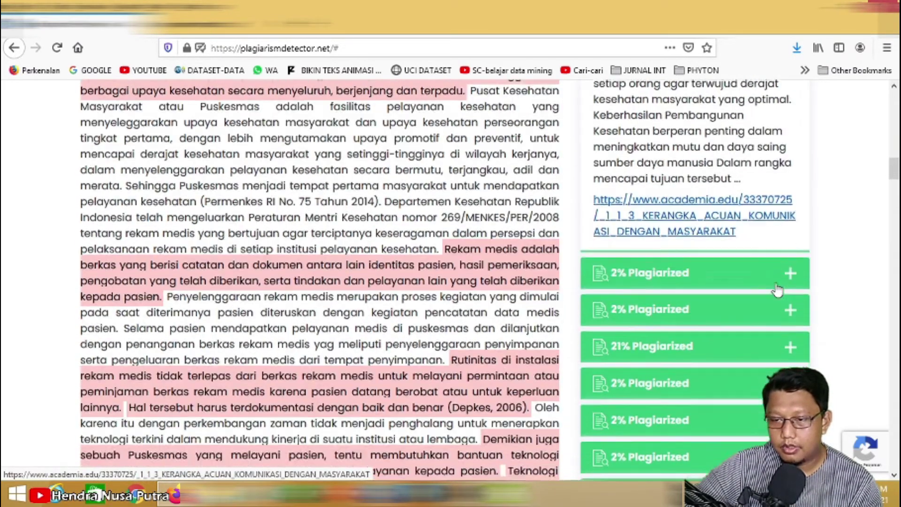
pyautogui.scroll(3, 760, 277)
# Examine the remaining plagiarized sources and the highlighted sentences through to the end of the scanned text.
pyautogui.scroll(-10, 742, 268)
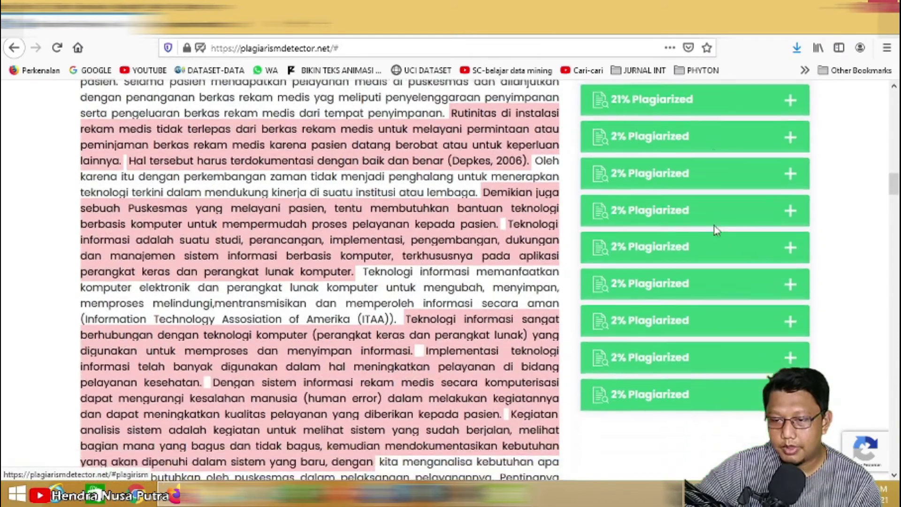
pyautogui.scroll(15, 310, 211)
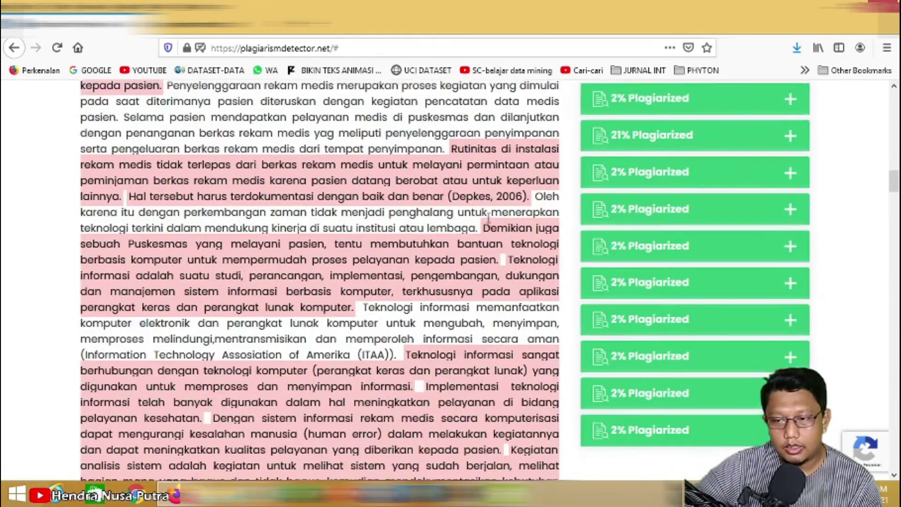
pyautogui.scroll(-2, 479, 221)
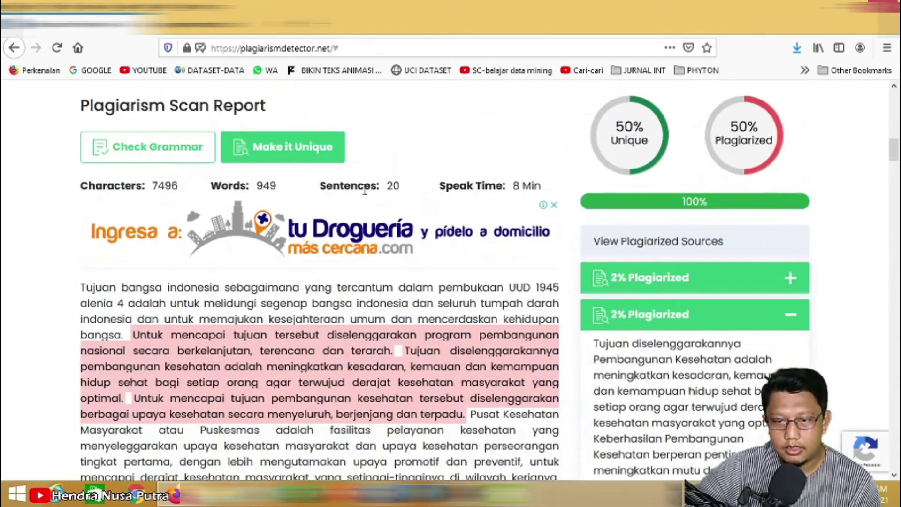
pyautogui.scroll(-3, 479, 220)
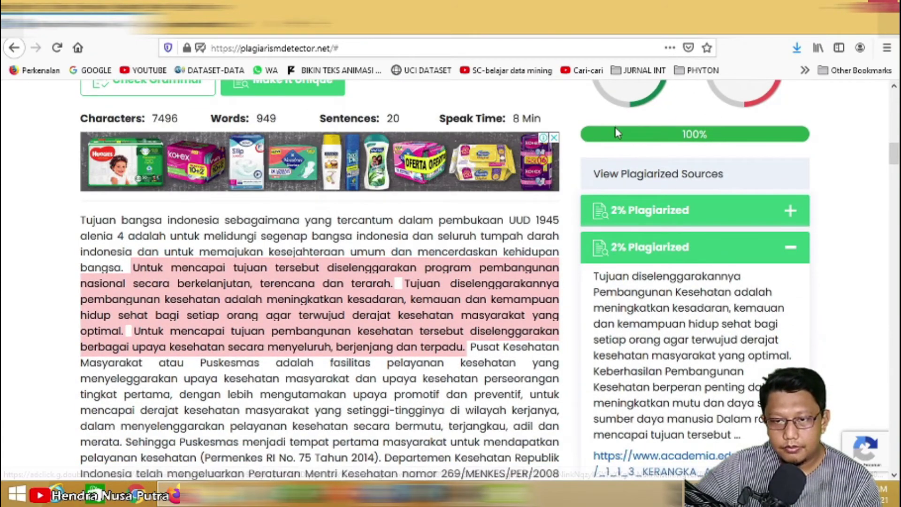
pyautogui.scroll(-5, 615, 127)
pyautogui.scroll(8, 517, 183)
pyautogui.scroll(-17, 518, 183)
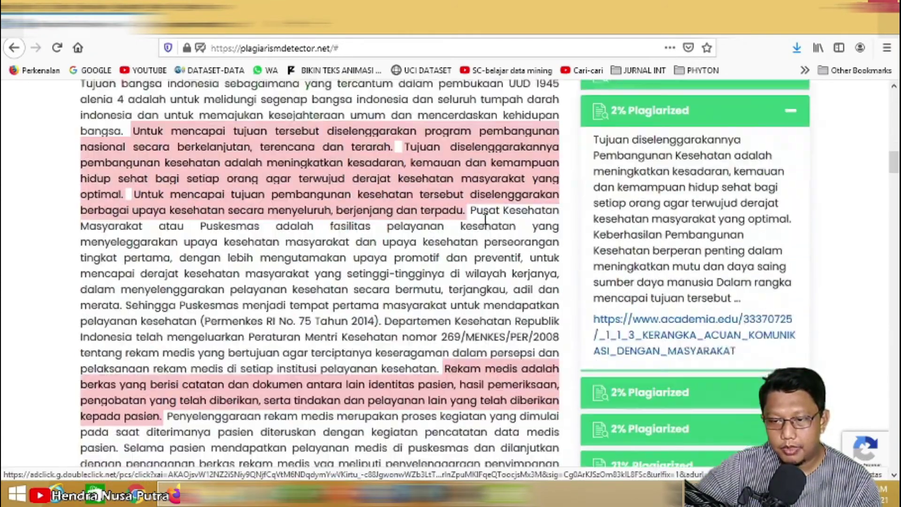
pyautogui.scroll(-13, 359, 224)
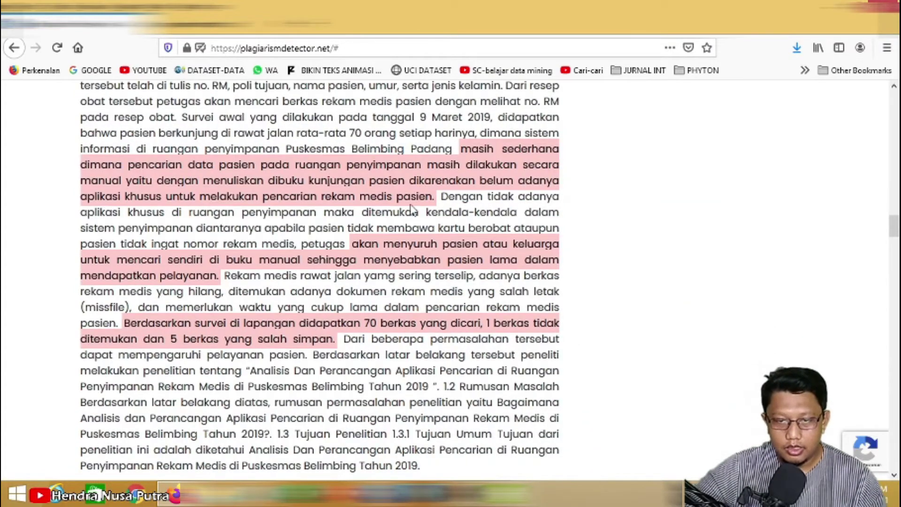
pyautogui.scroll(-2, 399, 146)
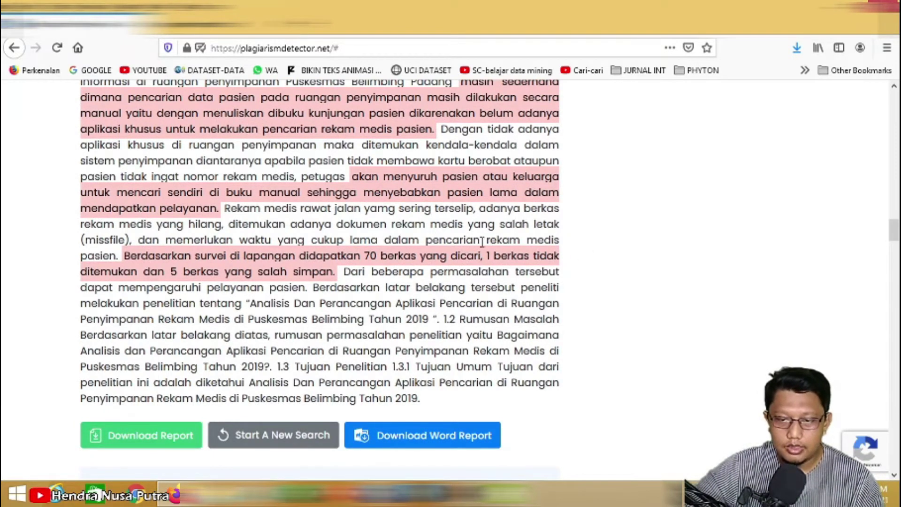
pyautogui.scroll(-2, 369, 237)
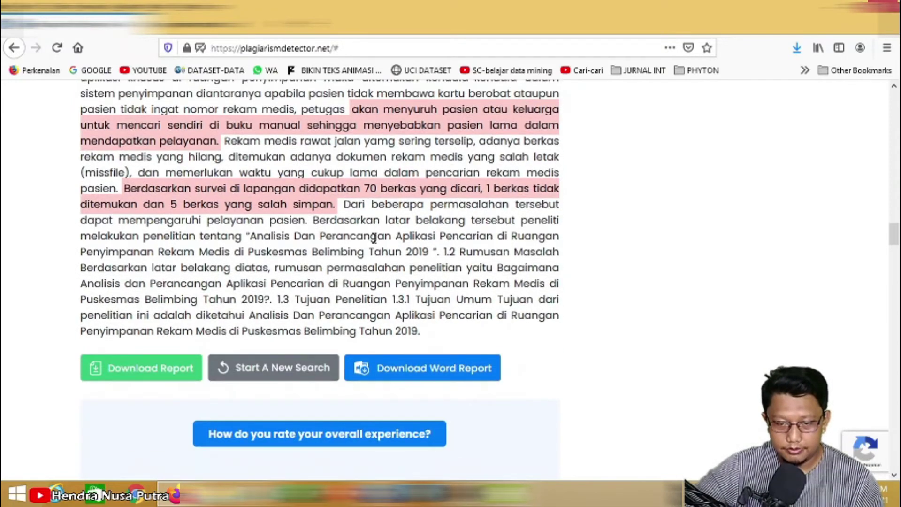
pyautogui.scroll(20, 329, 240)
pyautogui.scroll(-7, 288, 243)
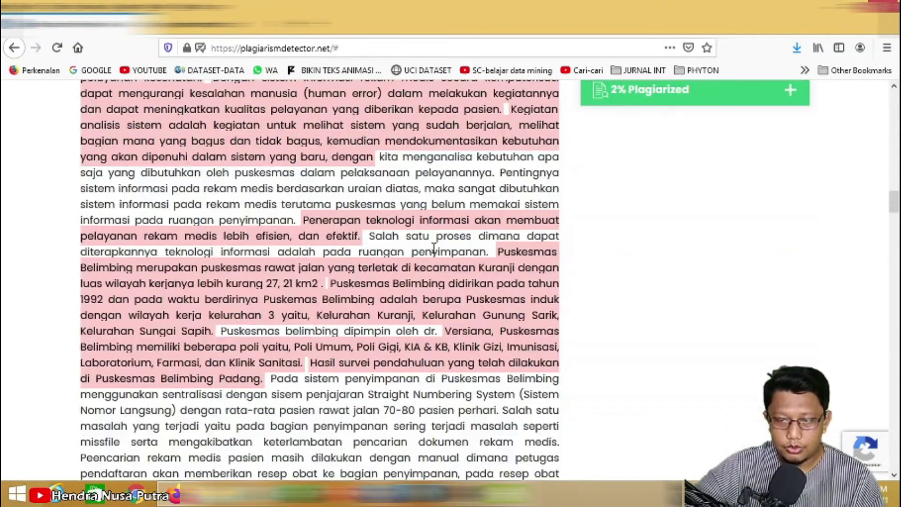
pyautogui.scroll(12, 69, 203)
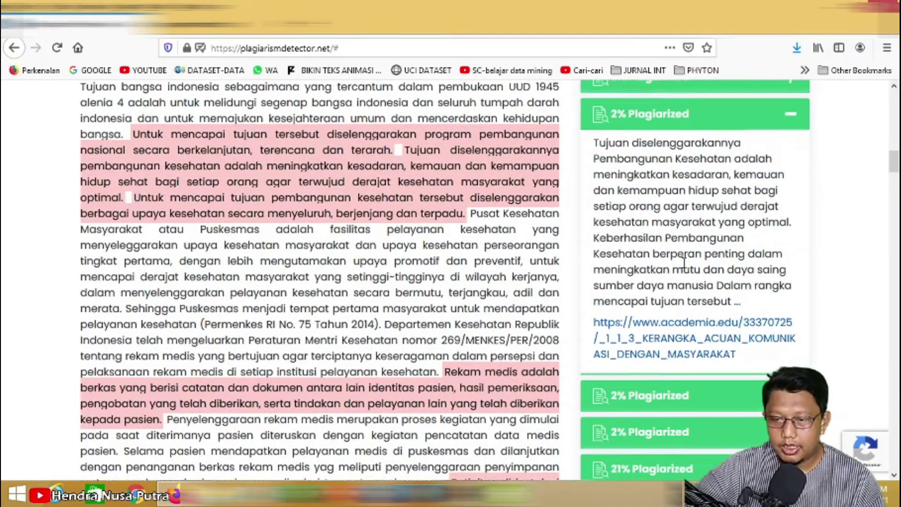
pyautogui.scroll(2, 372, 263)
pyautogui.scroll(-15, 372, 264)
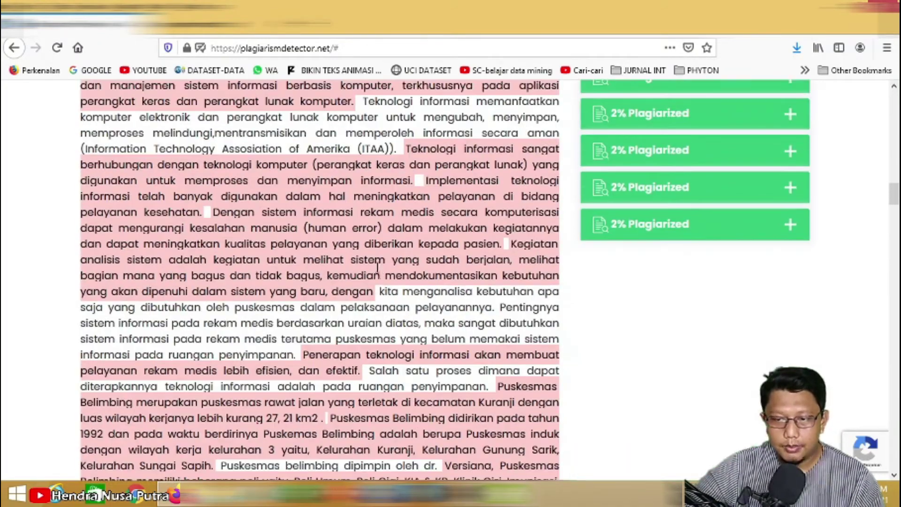
pyautogui.scroll(-12, 377, 266)
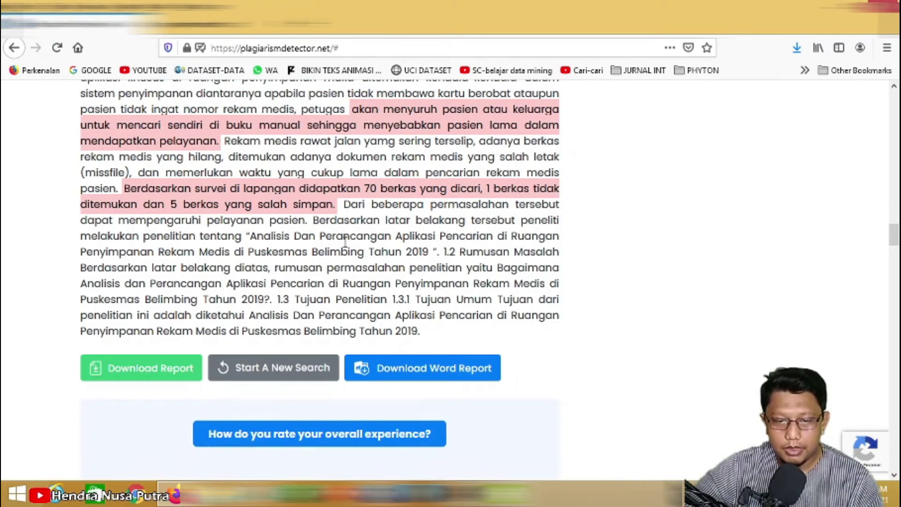
# Request the report download and return to the scan results page.
pyautogui.click(155, 368)
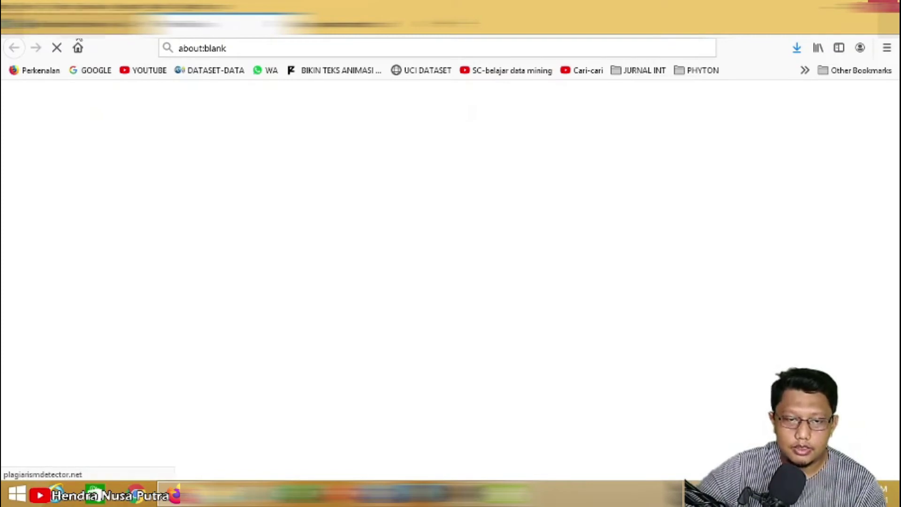
pyautogui.click(76, 30)
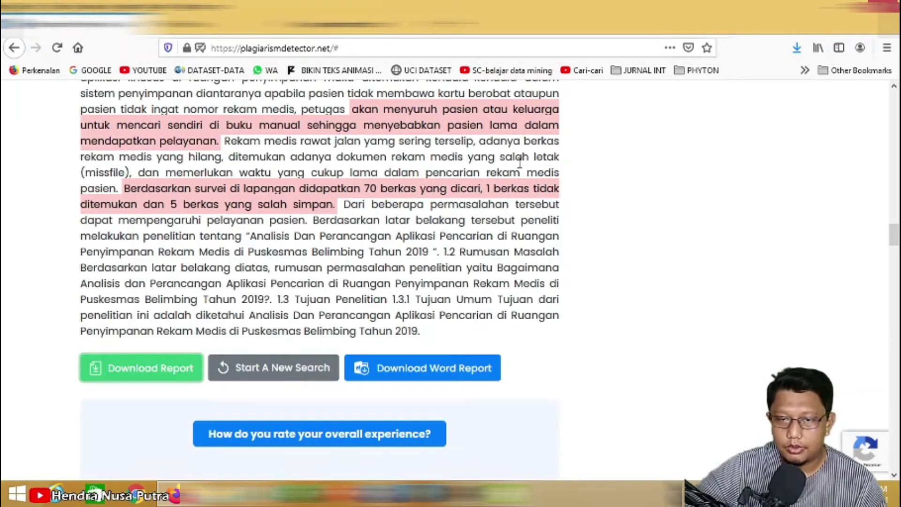
# Expand the source matching "petugas akan menyuruh pasien" and compare its entry with the highlighted sentences in the text.
pyautogui.scroll(5, 477, 200)
pyautogui.scroll(8, 478, 200)
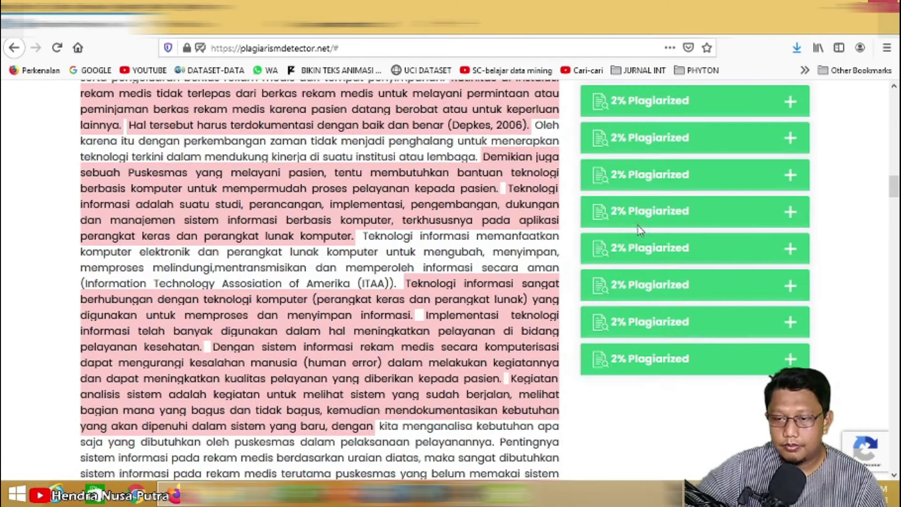
pyautogui.scroll(-1, 493, 154)
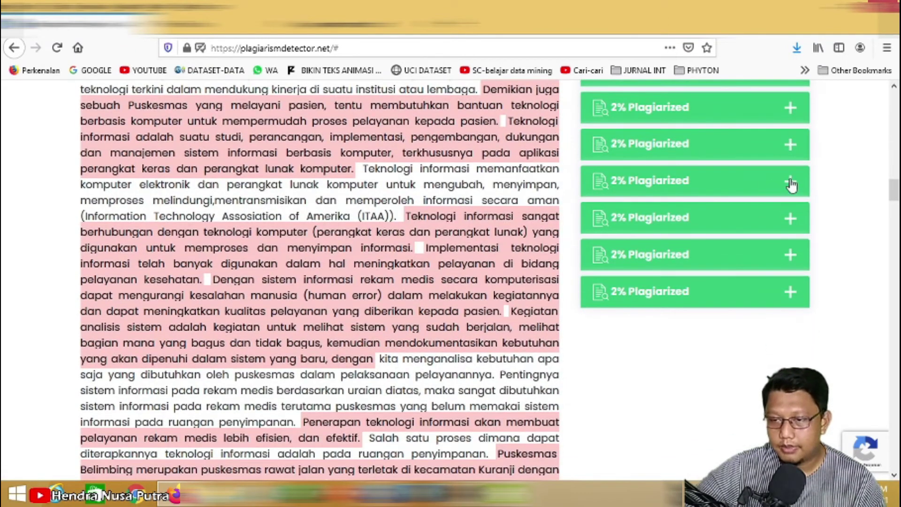
pyautogui.click(734, 184)
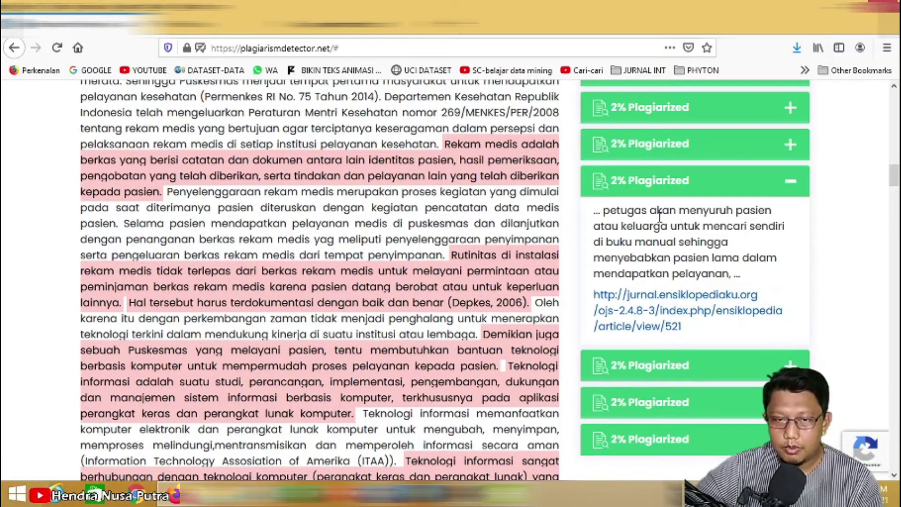
pyautogui.scroll(-2, 488, 220)
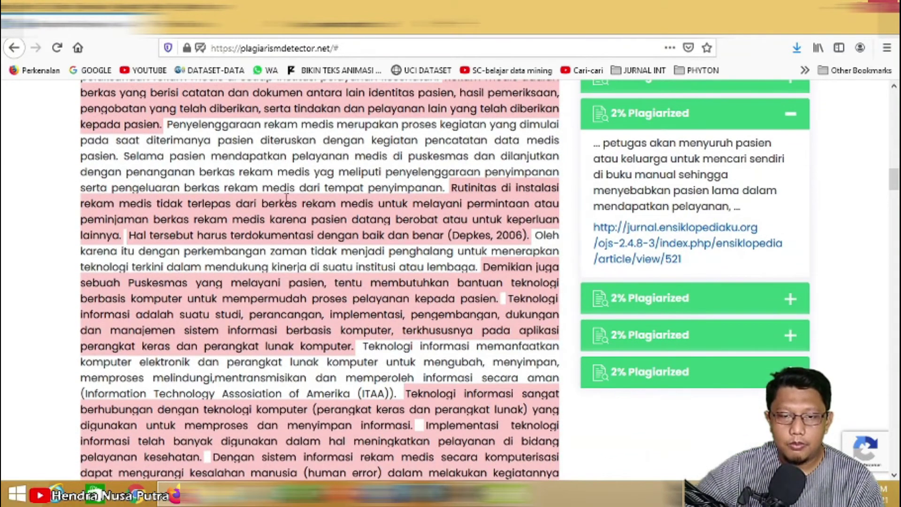
pyautogui.scroll(-2, 569, 236)
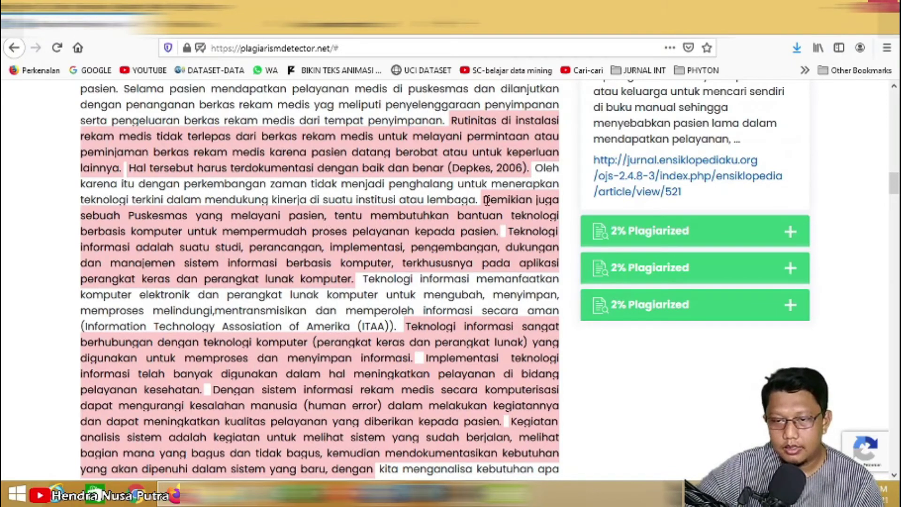
# Mark the highlighted passage from "Demikian juga sebuah Puskesmas" to "perangkat lunak komputer" for inspection, and clear the selection.
pyautogui.moveTo(489, 199); pyautogui.dragTo(355, 286)
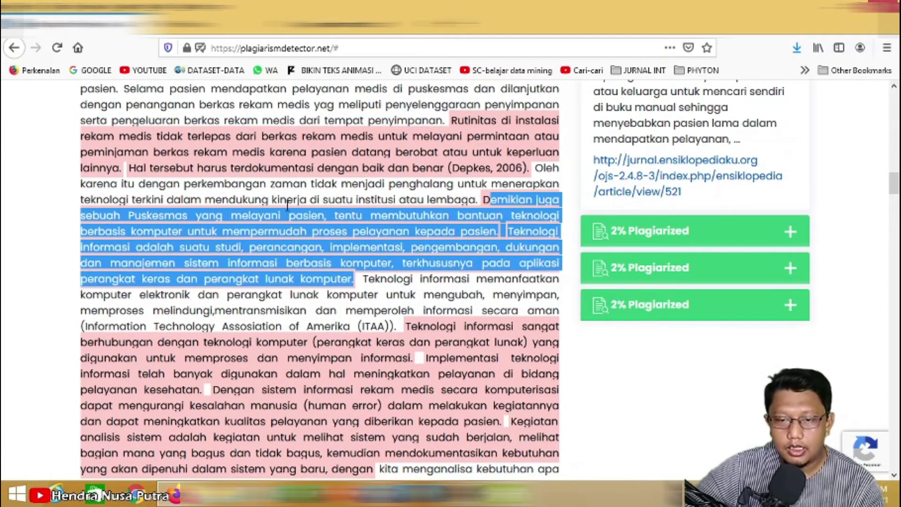
pyautogui.scroll(-3, 381, 218)
pyautogui.click(326, 207)
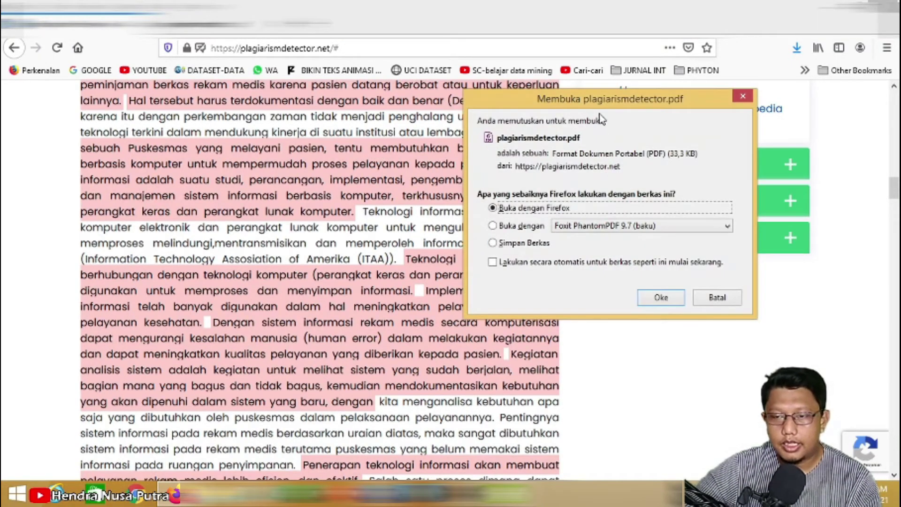
# Open the downloaded report plagiarismdetector.pdf with Firefox.
pyautogui.moveTo(568, 99); pyautogui.dragTo(389, 87)
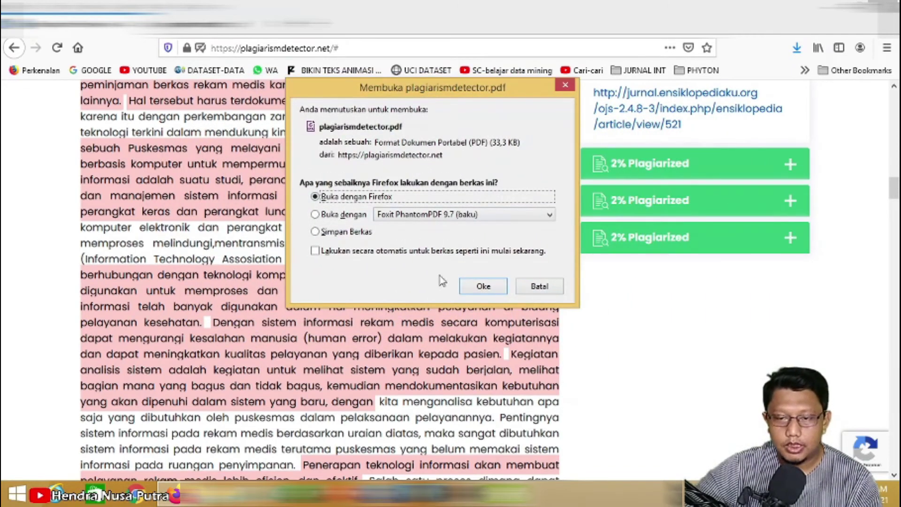
pyautogui.click(471, 286)
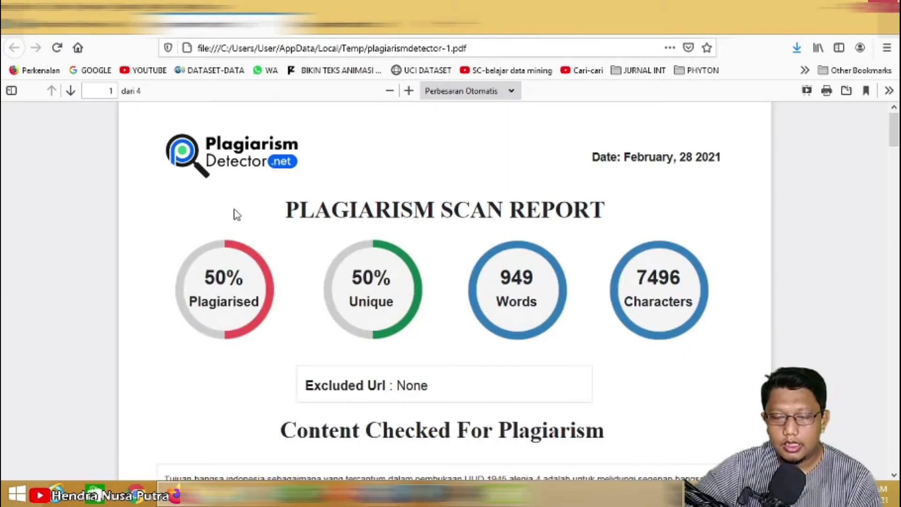
# Examine the PDF report's summary percentages, the red-marked sentences and the list of plagiarized sources with their links.
pyautogui.scroll(-1, 699, 287)
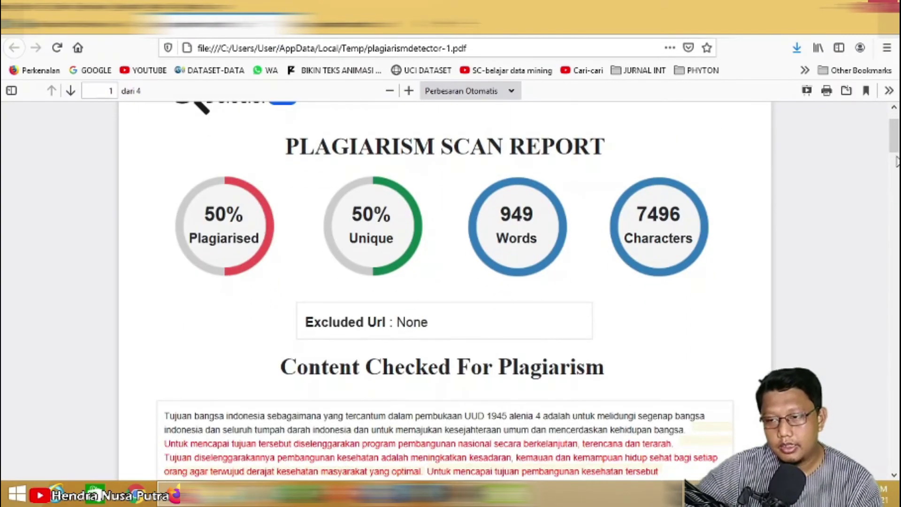
pyautogui.scroll(-2, 895, 162)
pyautogui.scroll(3, 895, 162)
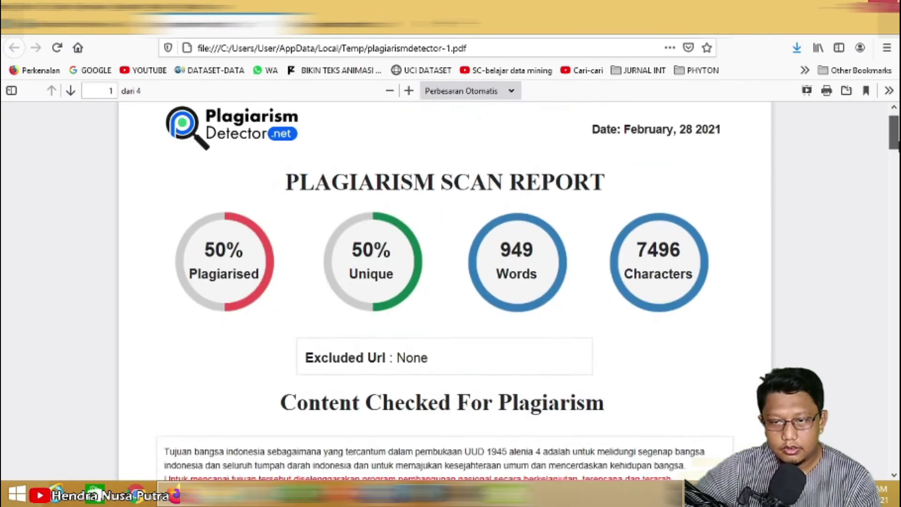
pyautogui.scroll(-15, 443, 291)
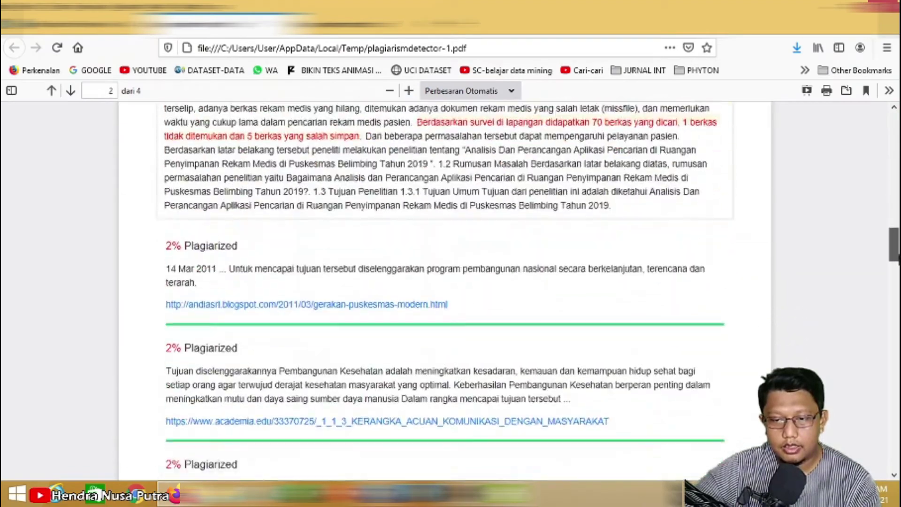
pyautogui.scroll(-10, 445, 291)
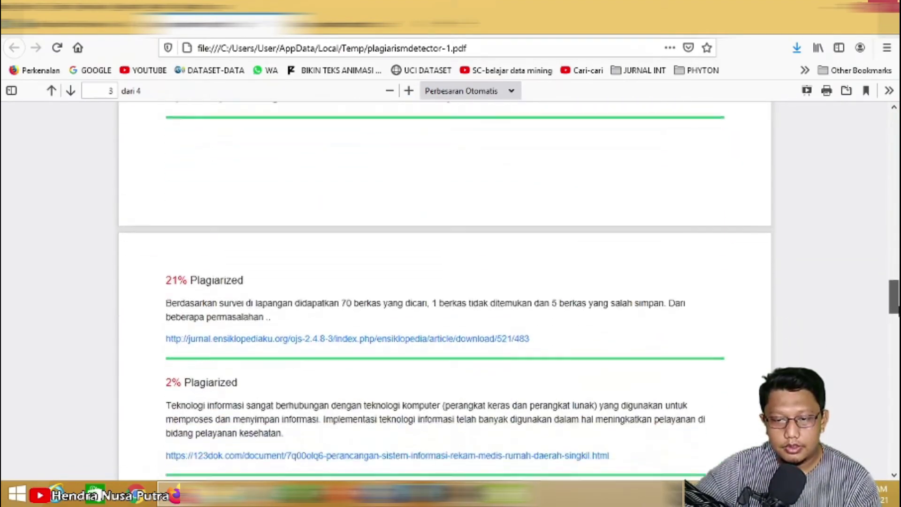
pyautogui.scroll(-10, 445, 291)
pyautogui.scroll(20, 445, 291)
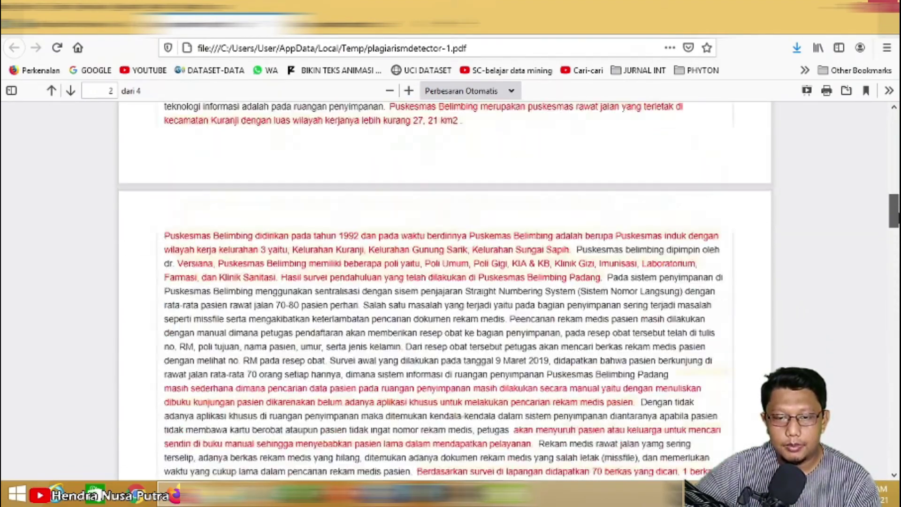
pyautogui.scroll(-8, 143, 269)
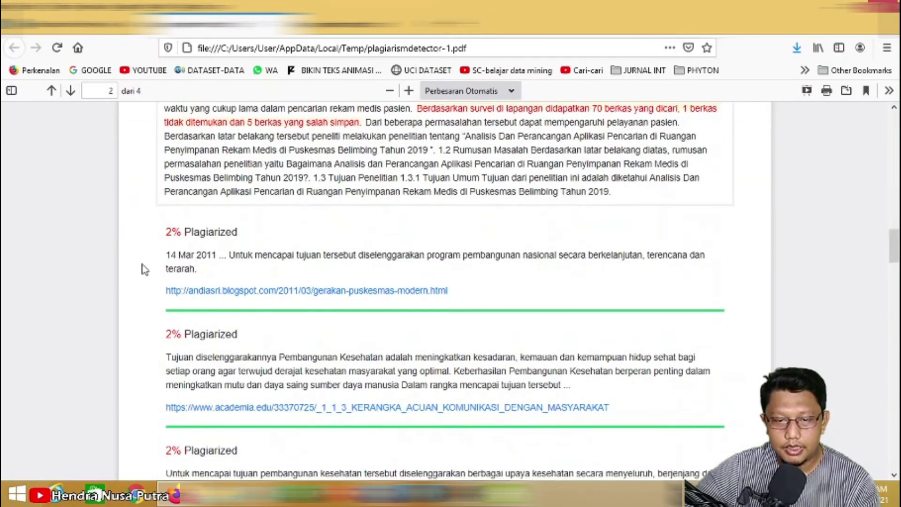
pyautogui.scroll(-1, 281, 296)
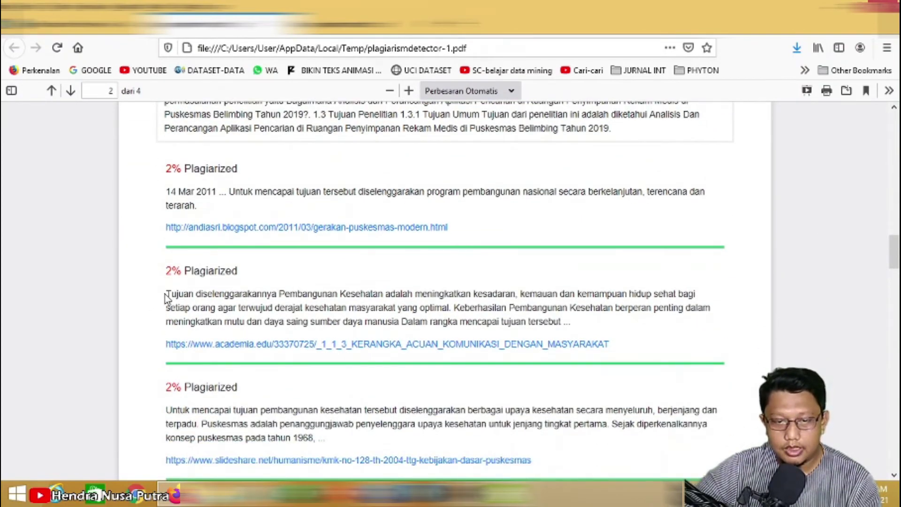
# Inspect the plagiarized source text starting "Tujuan diselenggarakannya Pembangunan Kesehatan" and the source entries following it on page 2.
pyautogui.moveTo(165, 298); pyautogui.dragTo(429, 302)
pyautogui.click(322, 314)
pyautogui.scroll(-1, 252, 320)
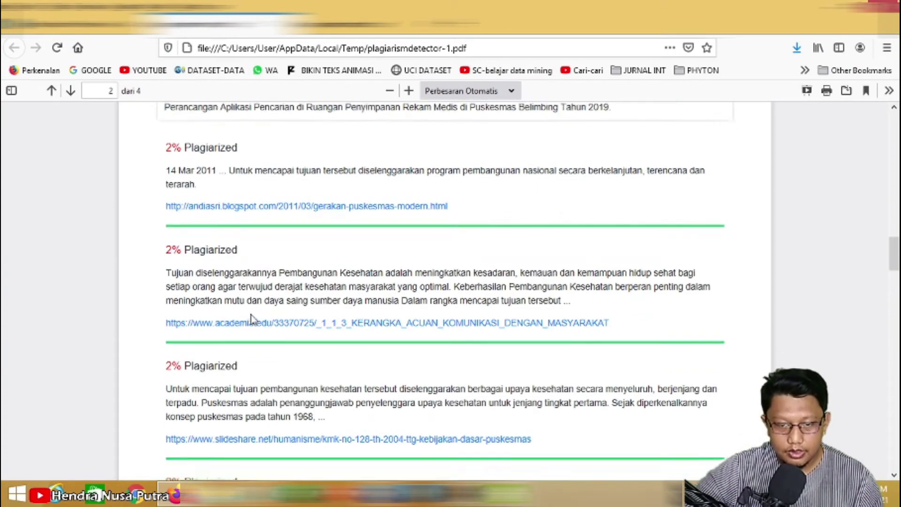
pyautogui.scroll(-1, 252, 319)
pyautogui.scroll(-3, 251, 187)
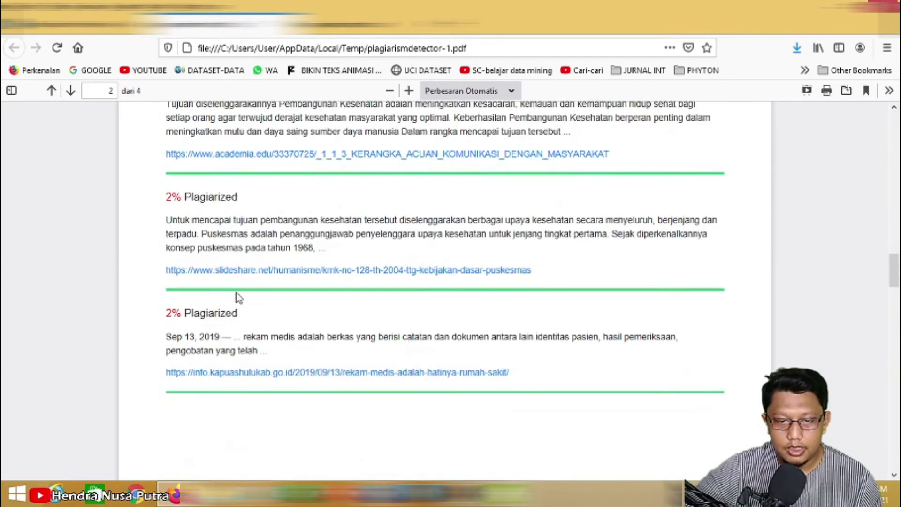
# Go back through the red-marked content to the summary percentages at the start of the report.
pyautogui.scroll(6, 328, 298)
pyautogui.scroll(3, 309, 278)
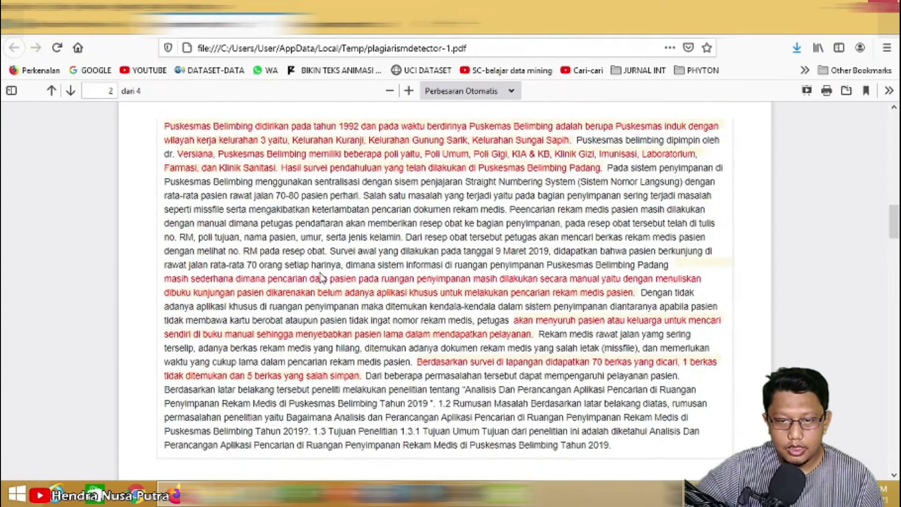
pyautogui.scroll(12, 462, 279)
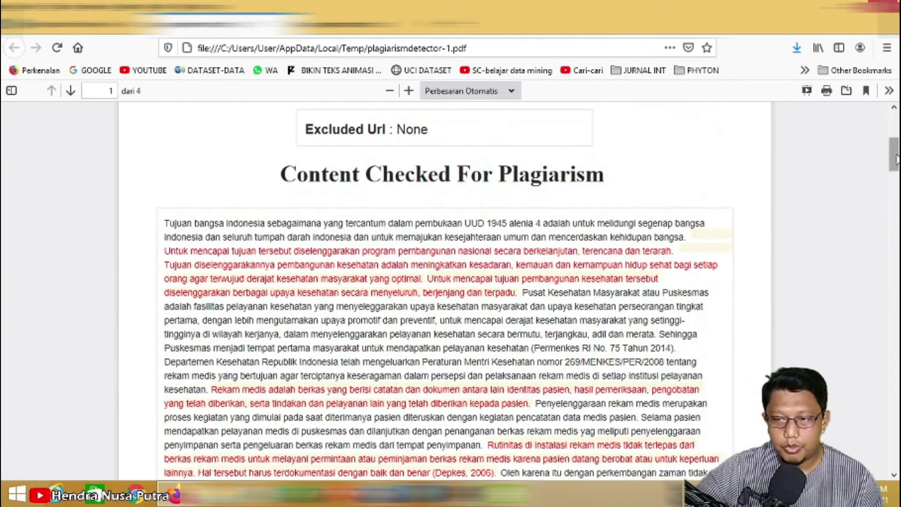
pyautogui.moveTo(897, 162); pyautogui.dragTo(899, 133)
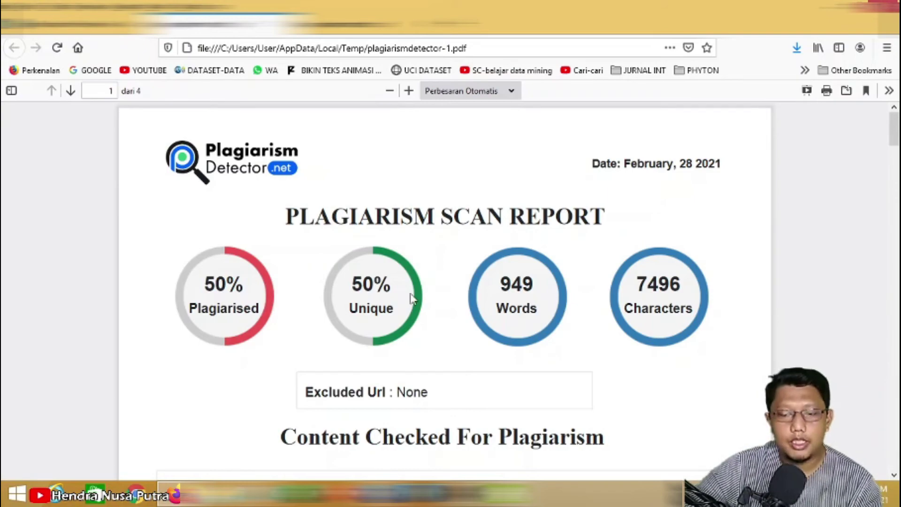
# Mark the first red passage from "Untuk mencapai tujuan tersebut" to "berjenjang dan terpadu" for inspection, and clear the selection.
pyautogui.scroll(-3, 413, 298)
pyautogui.scroll(-3, 387, 255)
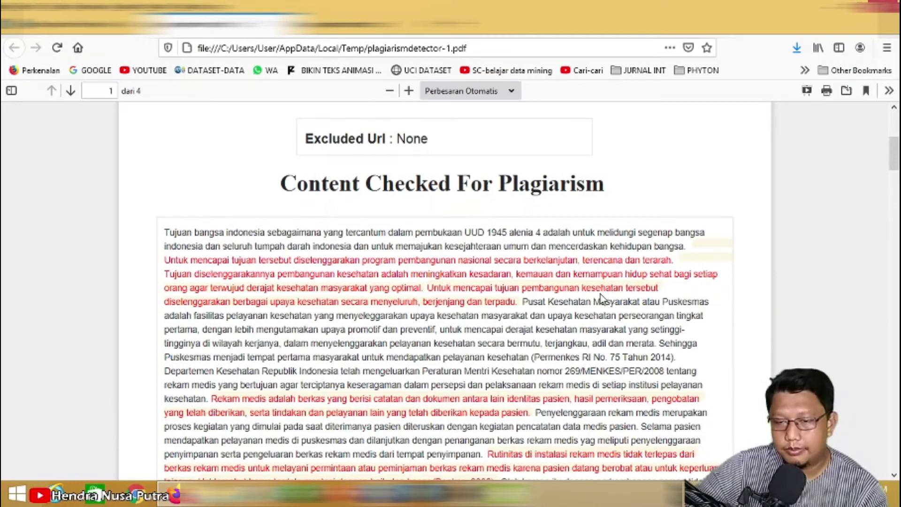
pyautogui.scroll(-2, 409, 277)
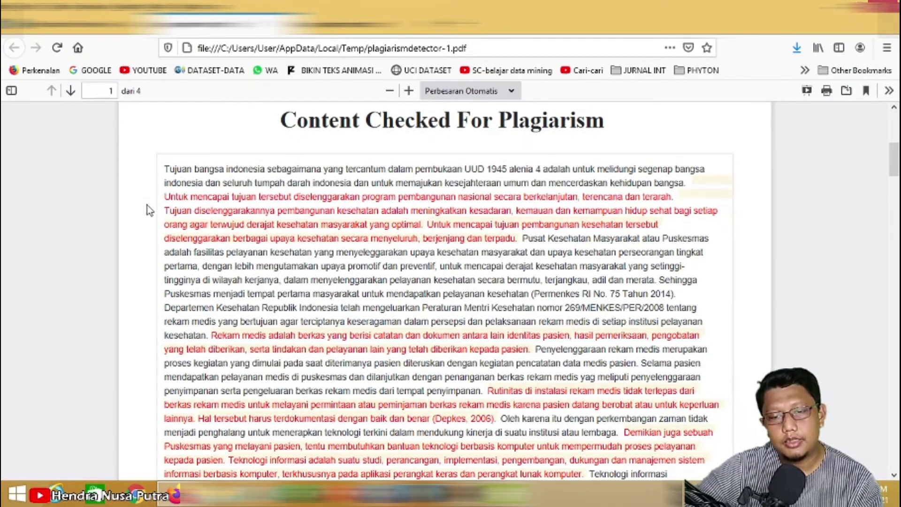
pyautogui.moveTo(164, 196); pyautogui.dragTo(520, 243)
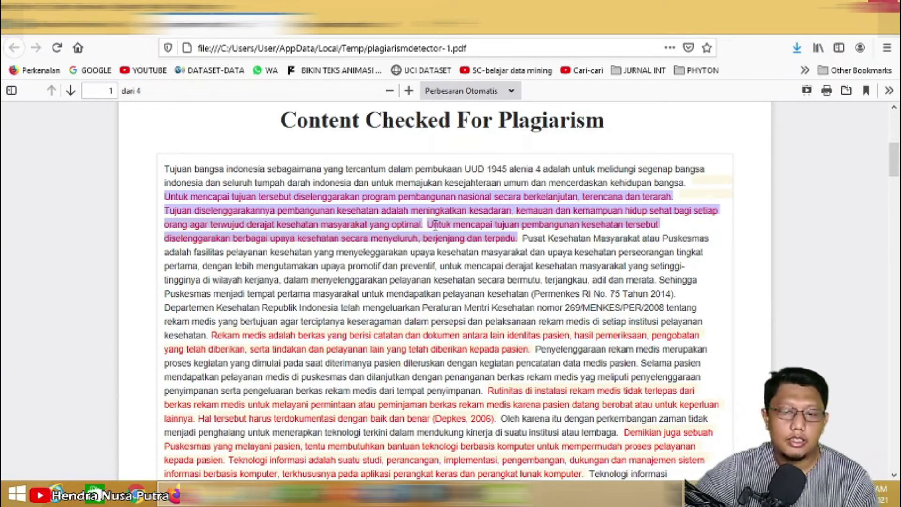
pyautogui.click(268, 222)
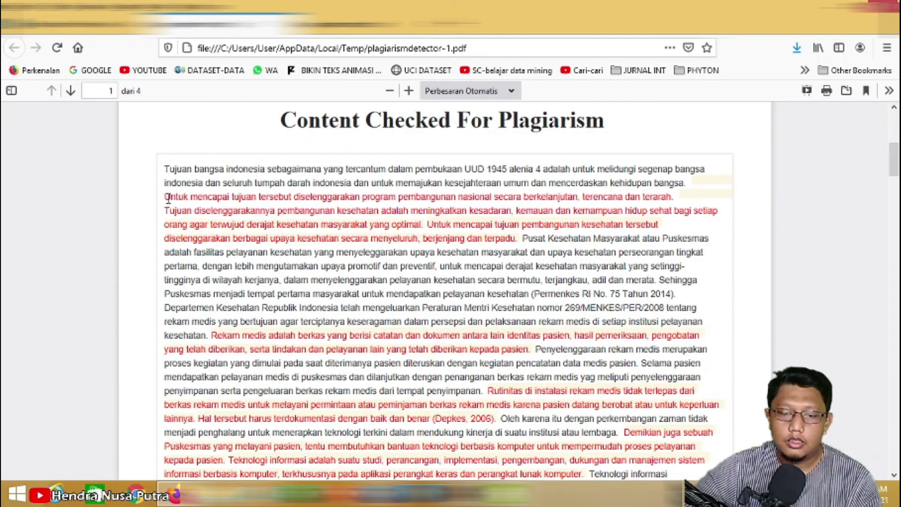
pyautogui.moveTo(168, 197); pyautogui.dragTo(507, 244)
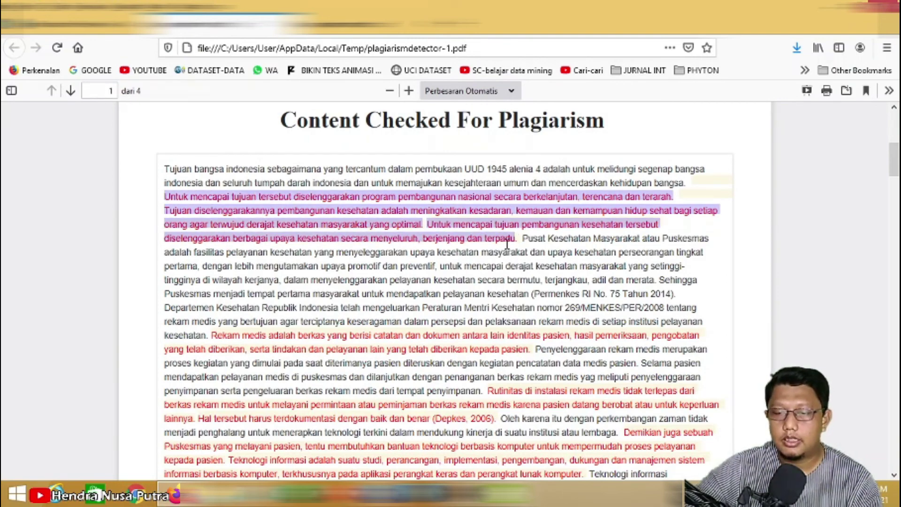
pyautogui.click(516, 304)
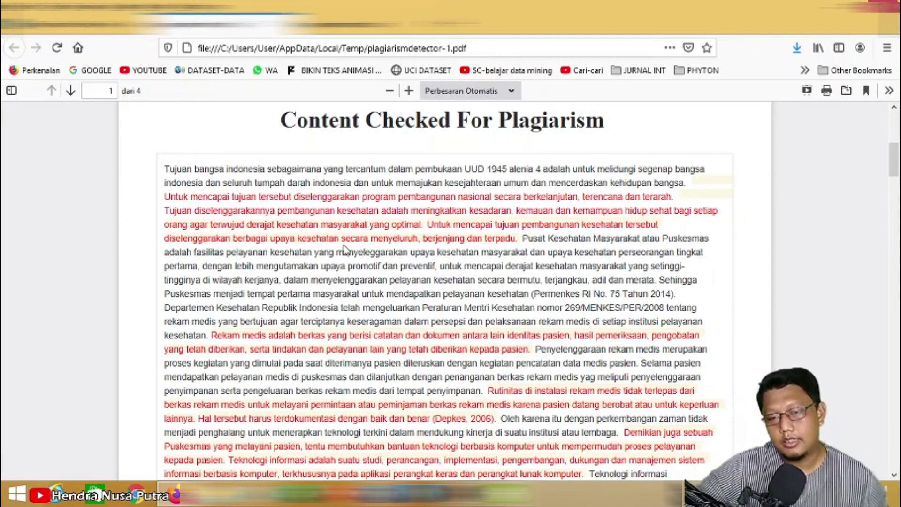
# Skim the further red-marked sentences on page 1 and return to the Plagiarism Scan Report heading.
pyautogui.scroll(-3, 500, 227)
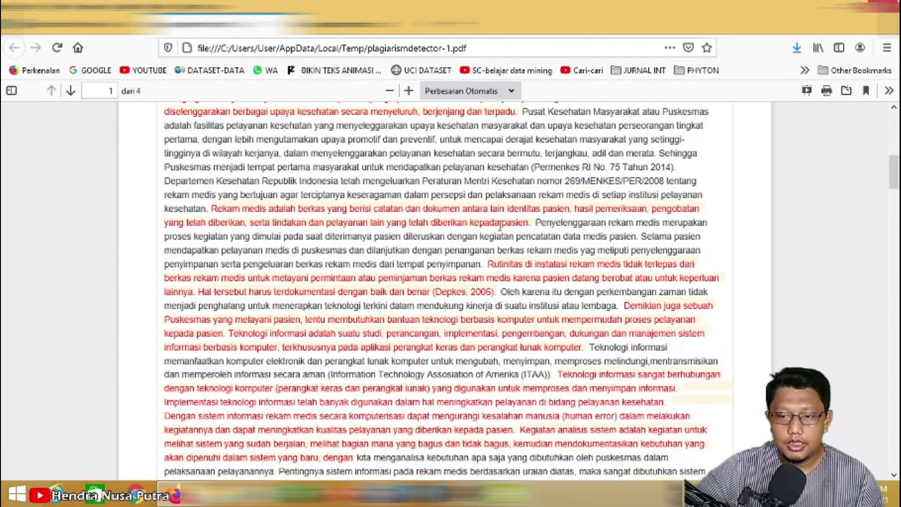
pyautogui.scroll(3, 502, 226)
pyautogui.scroll(6, 570, 217)
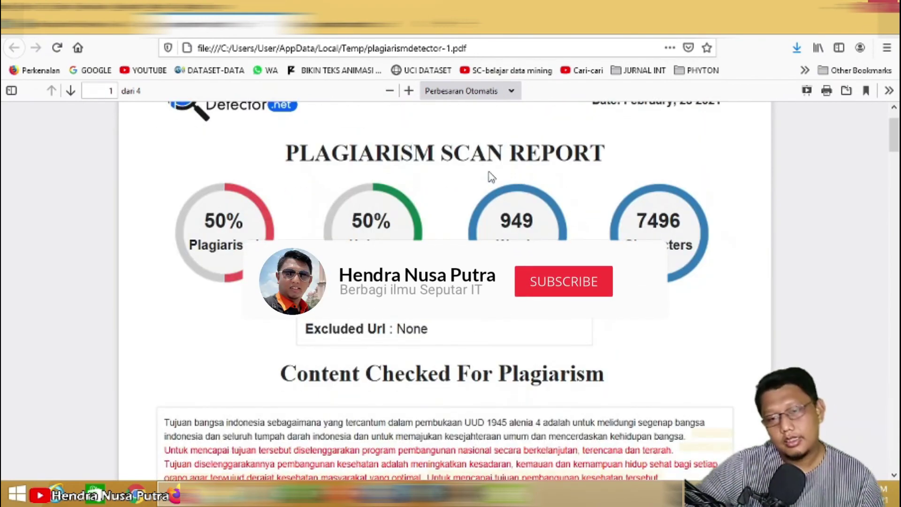
pyautogui.scroll(2, 490, 178)
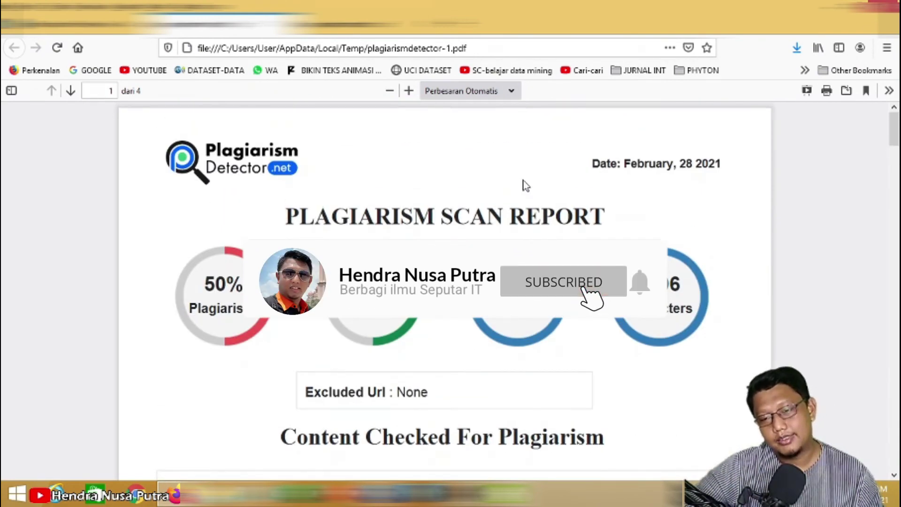